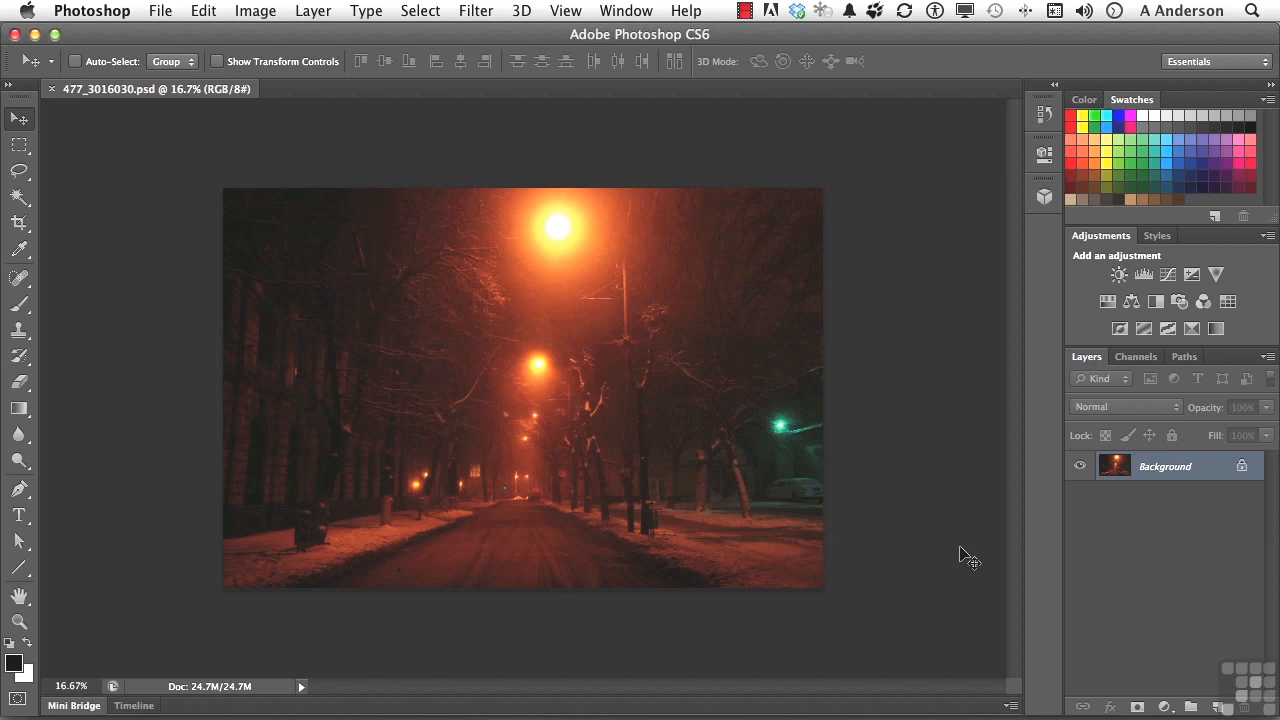
left_click(158, 9)
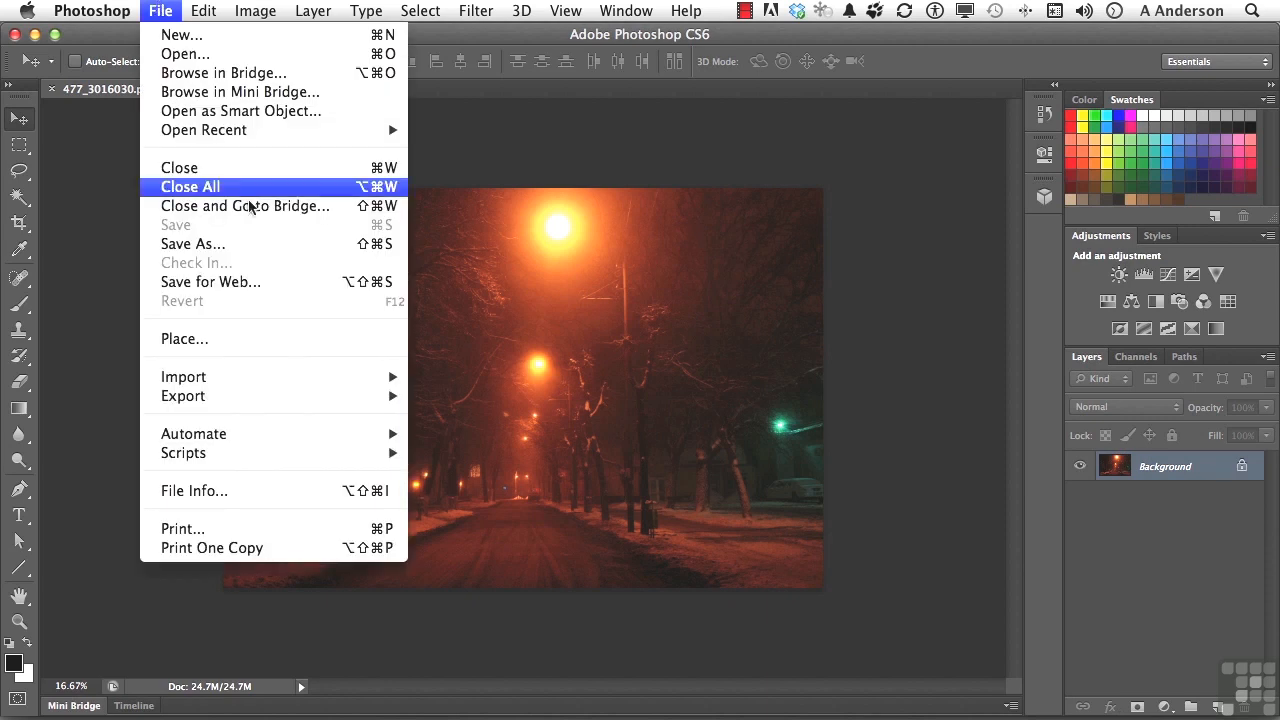
left_click(928, 312)
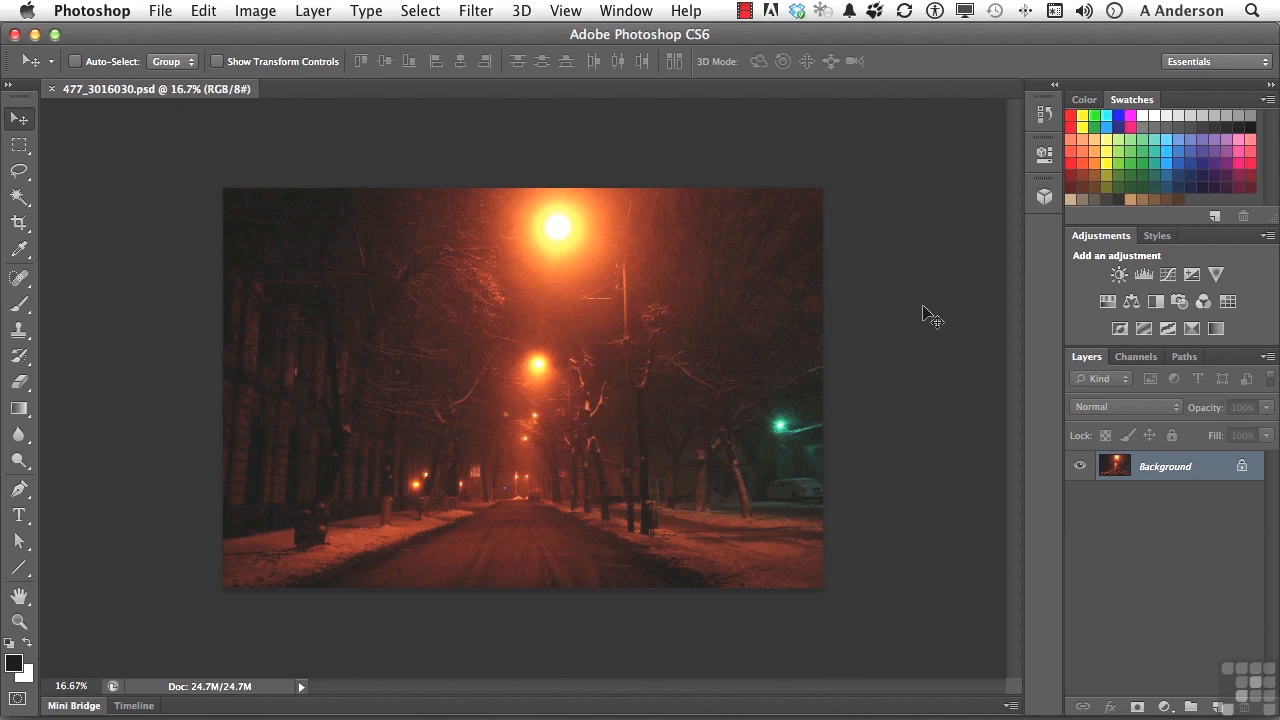
Resample the image to a width of 600 pixels with proportions constrained.
left_click(268, 10)
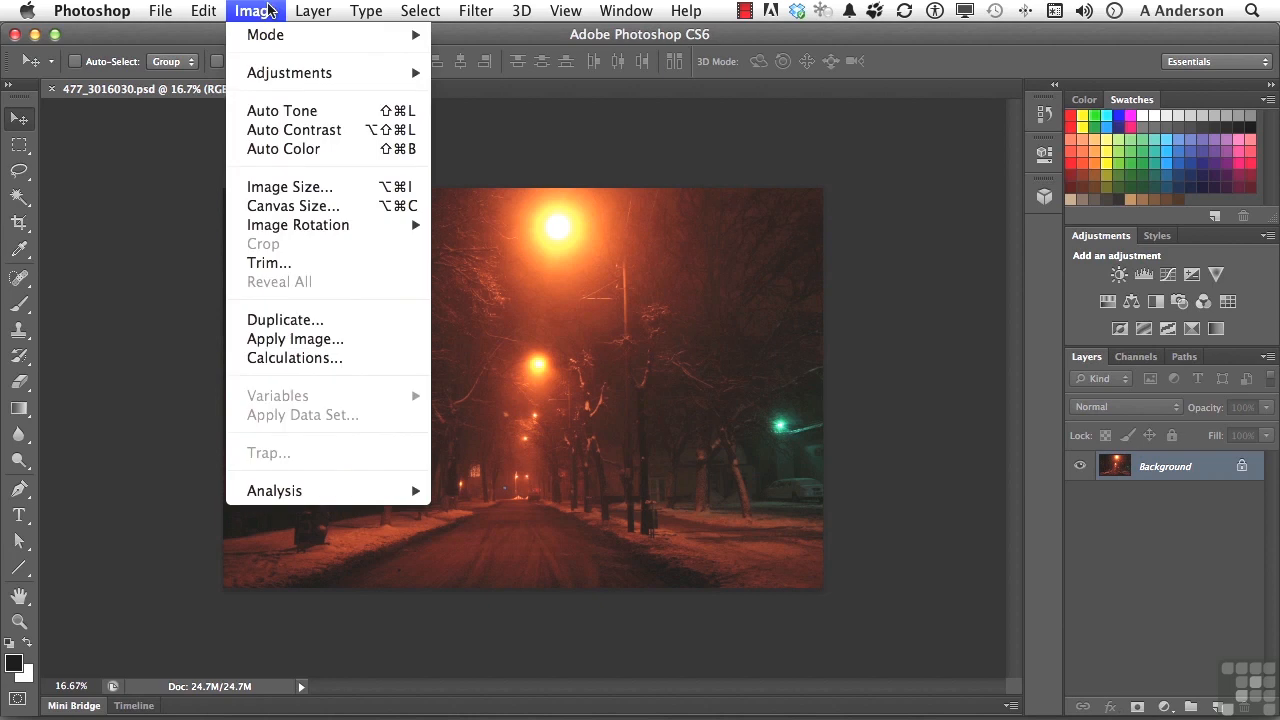
mouse_move(276, 35)
left_click(313, 196)
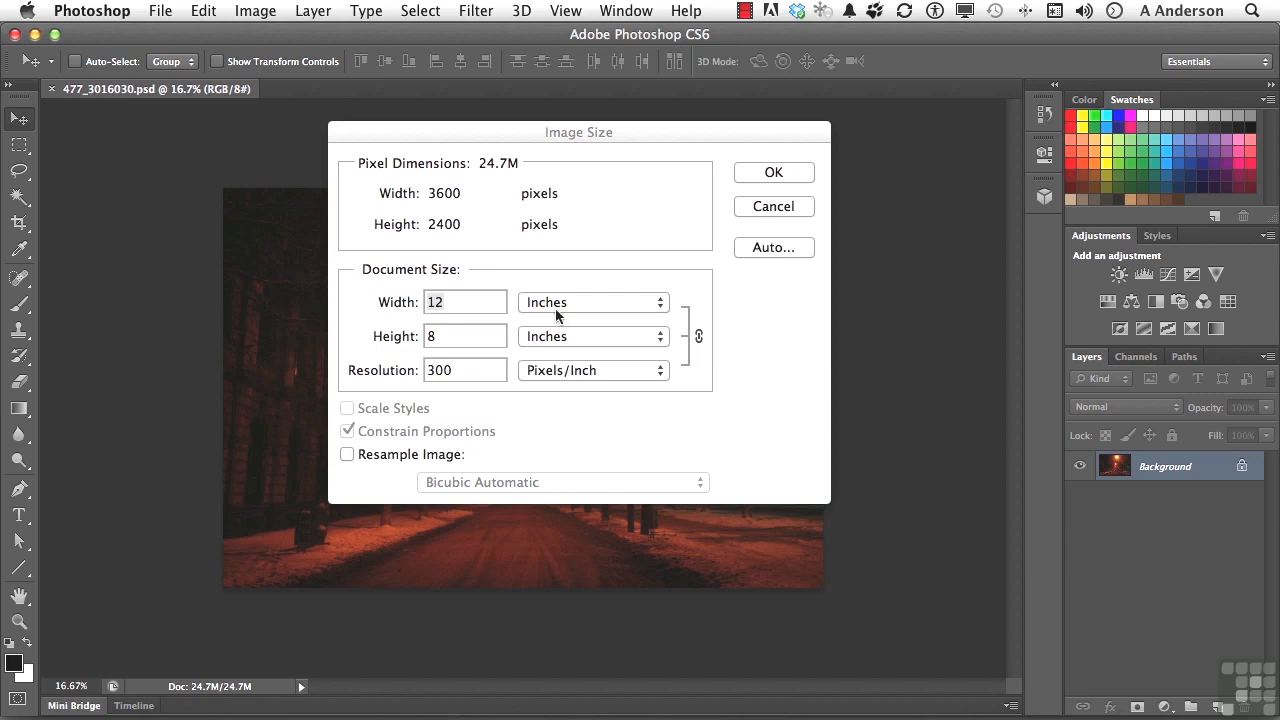
left_click(348, 455)
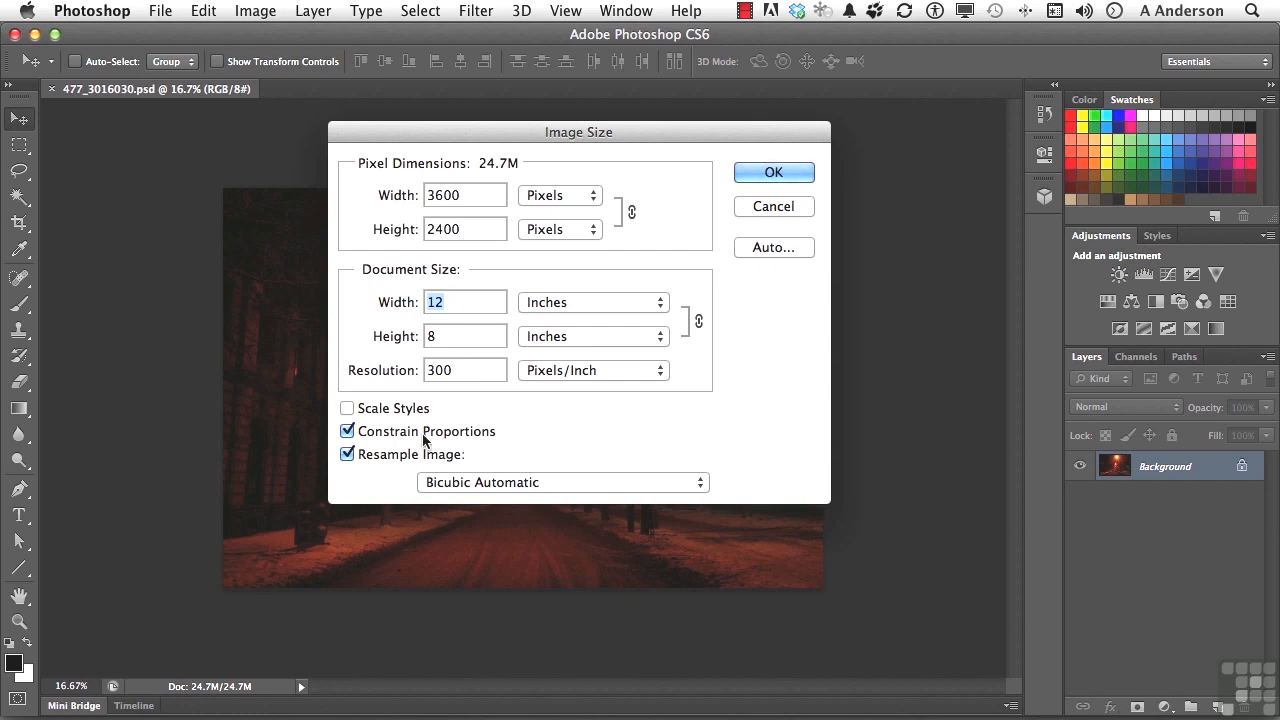
double_click(465, 200)
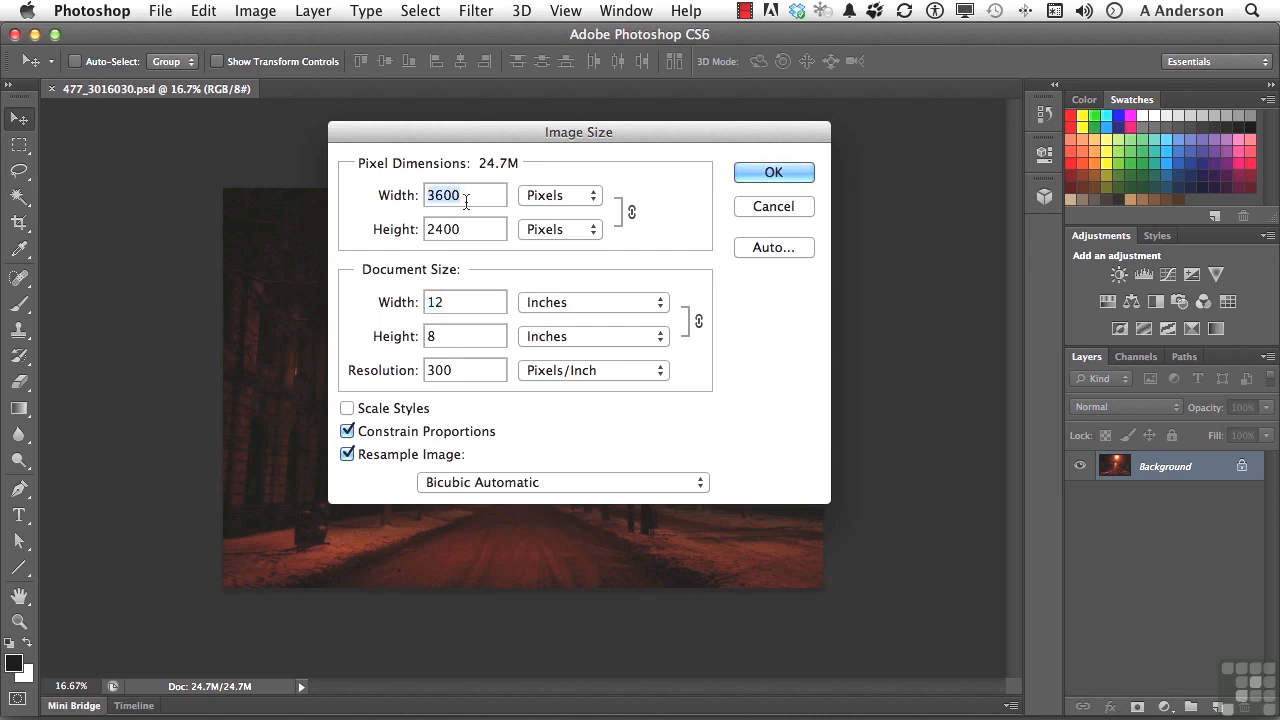
type("600")
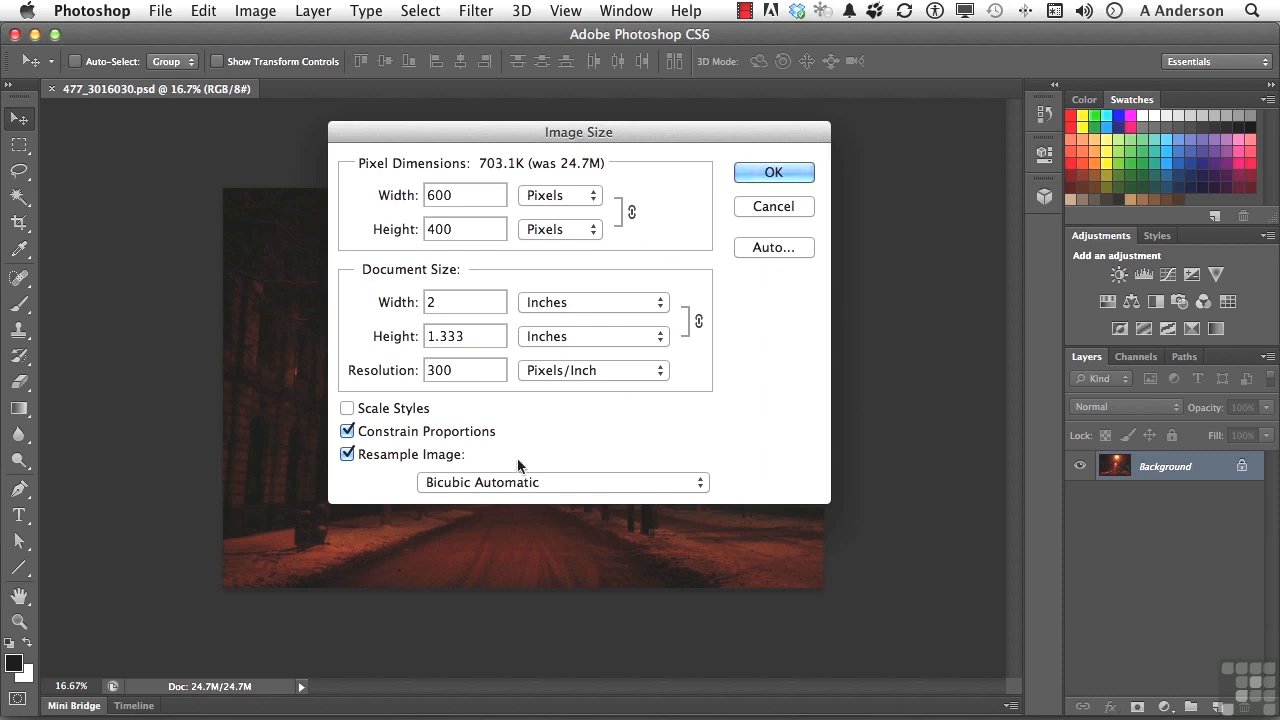
Choose Bicubic Sharper (best for reduction) as the resampling method and apply the resize.
left_click(544, 482)
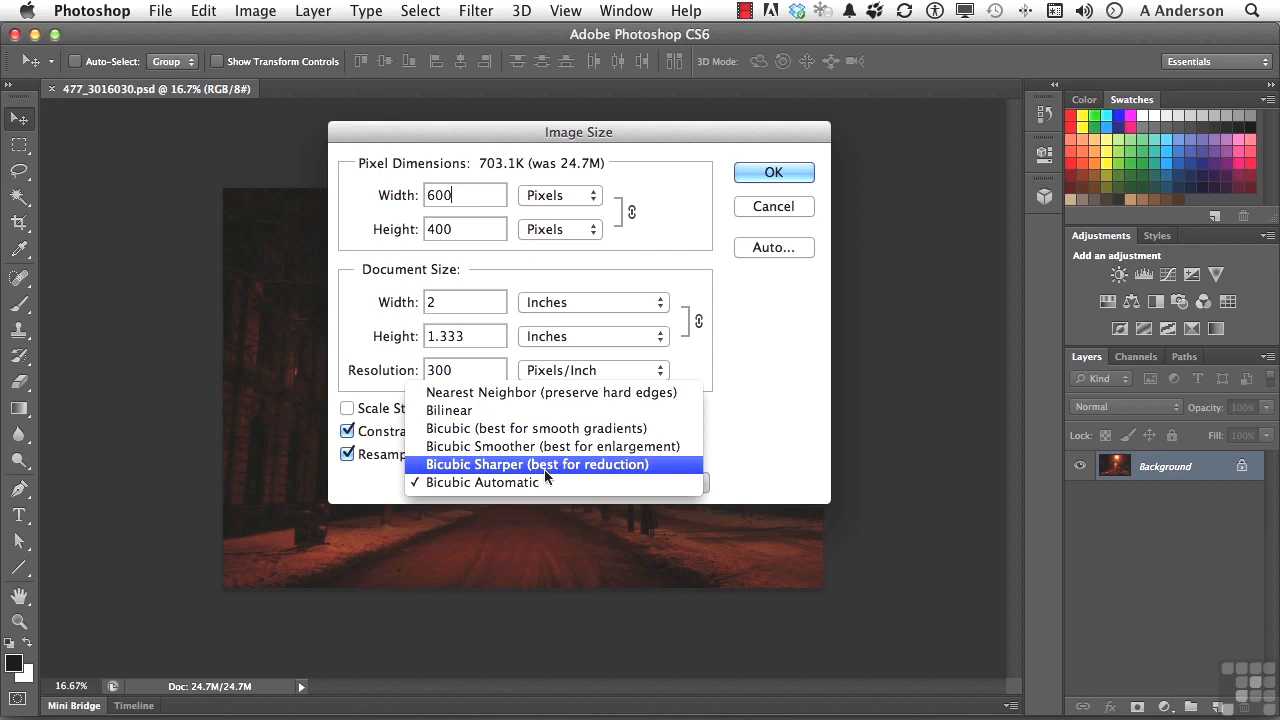
left_click(545, 466)
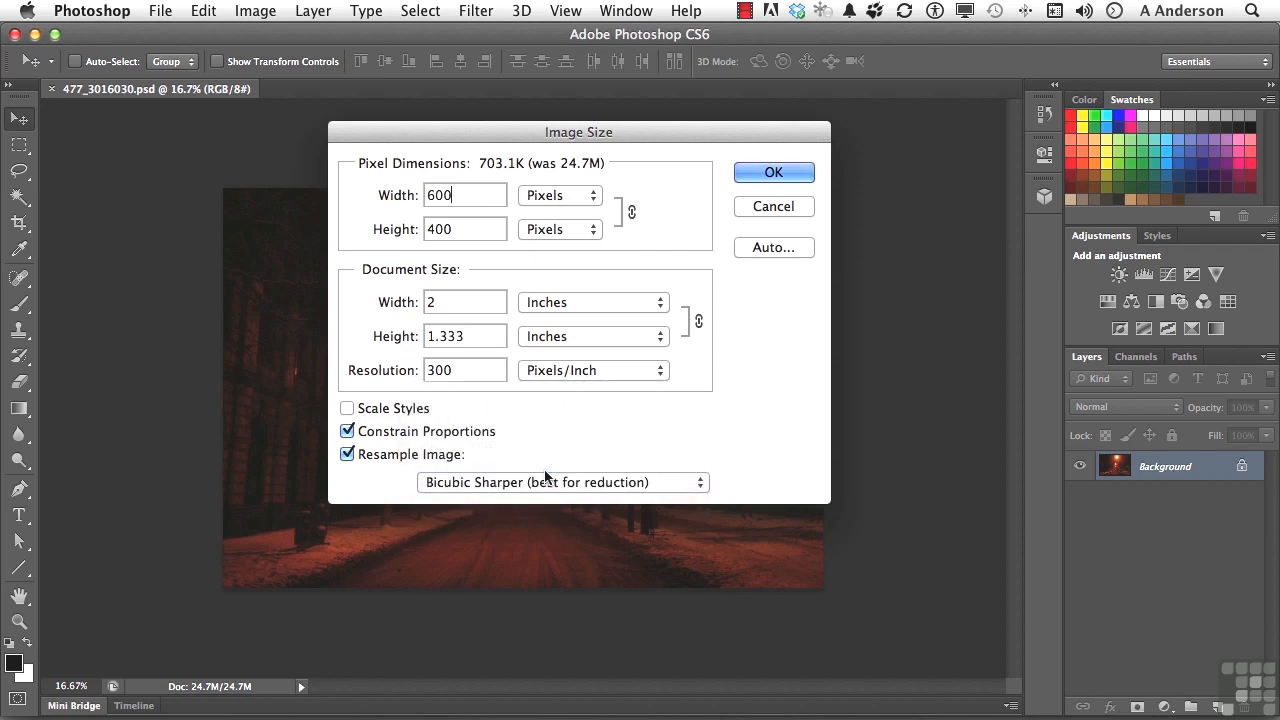
left_click(786, 174)
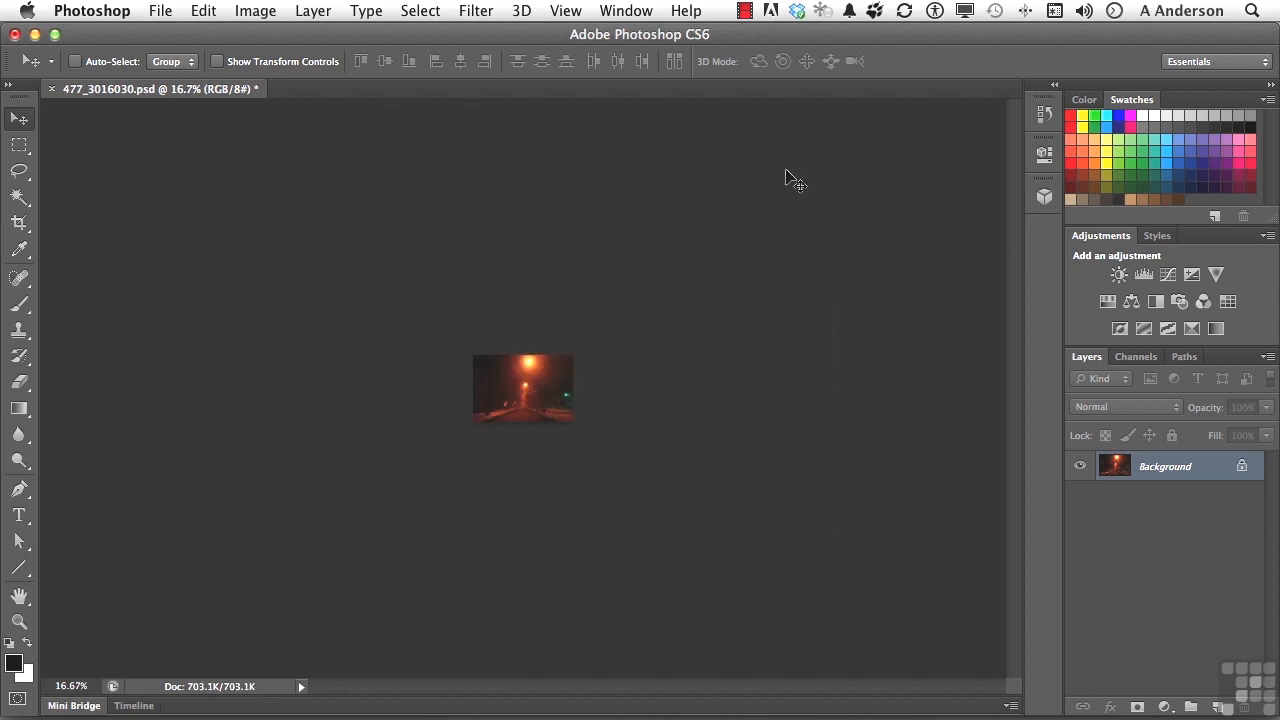
View the image at 100% and open Save for Web, comparing the 2-Up and 4-Up previews and their download times.
left_click(19, 623)
double_click(19, 623)
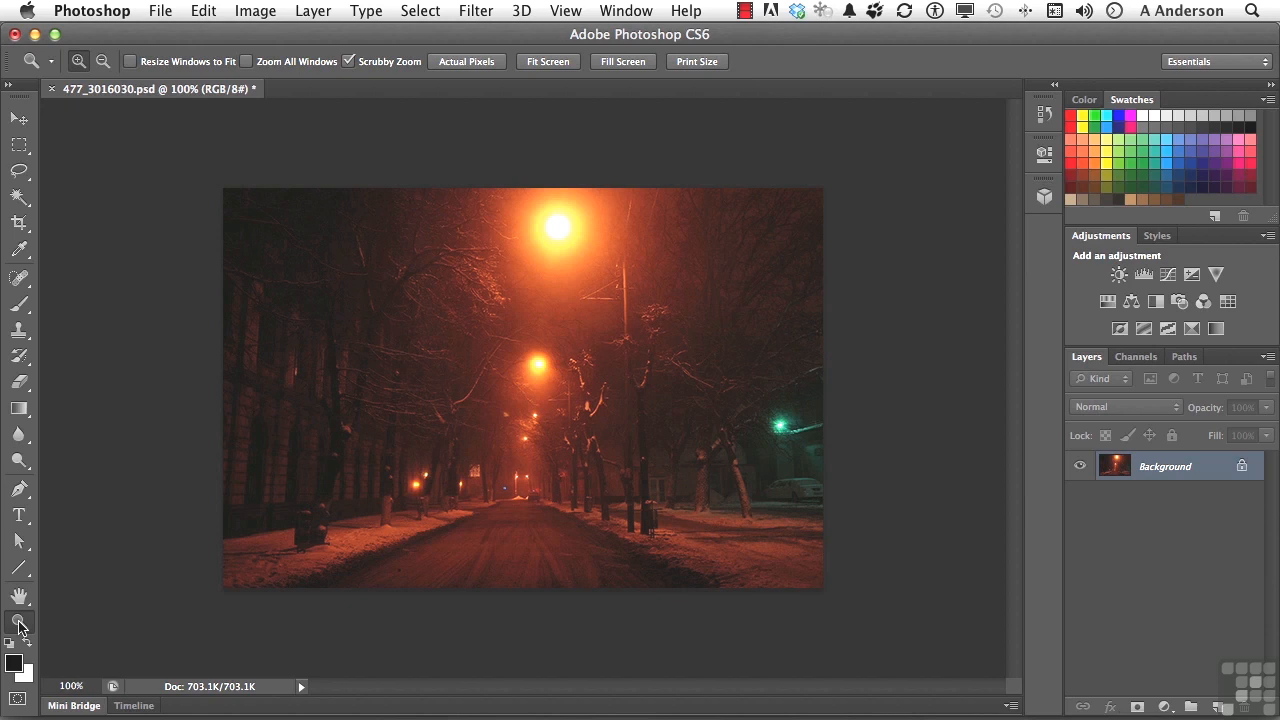
left_click(160, 11)
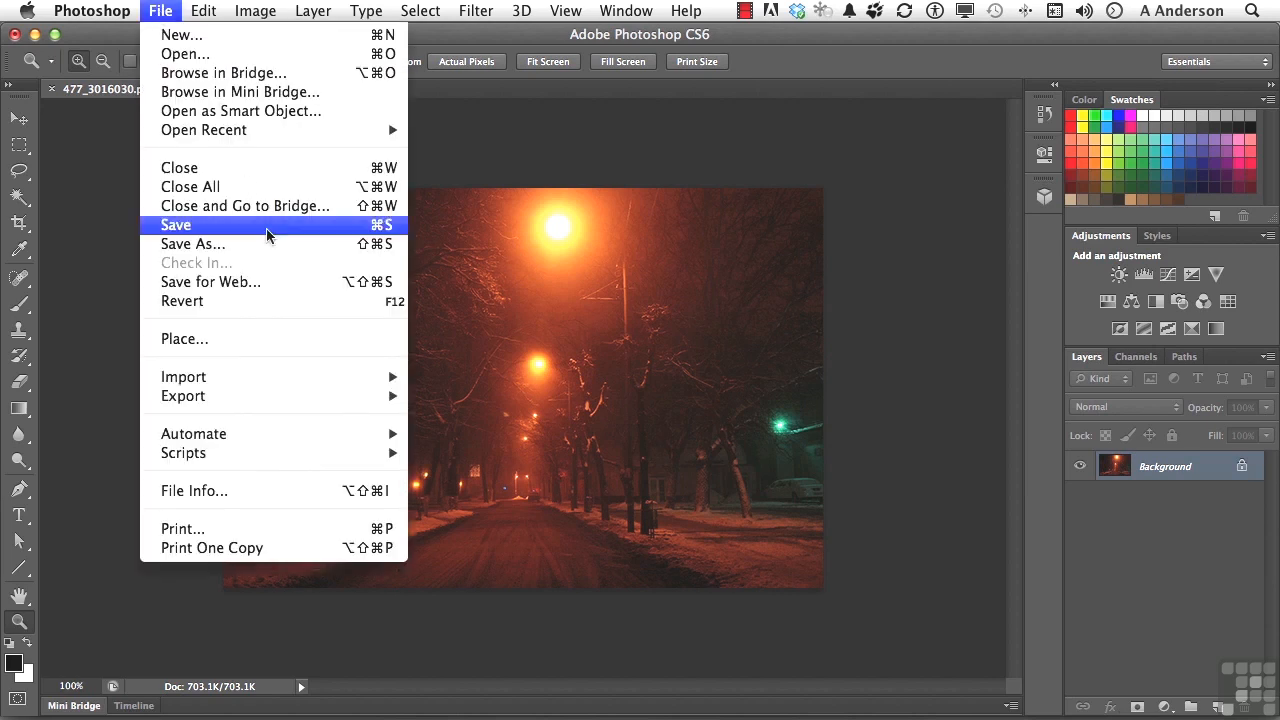
left_click(210, 282)
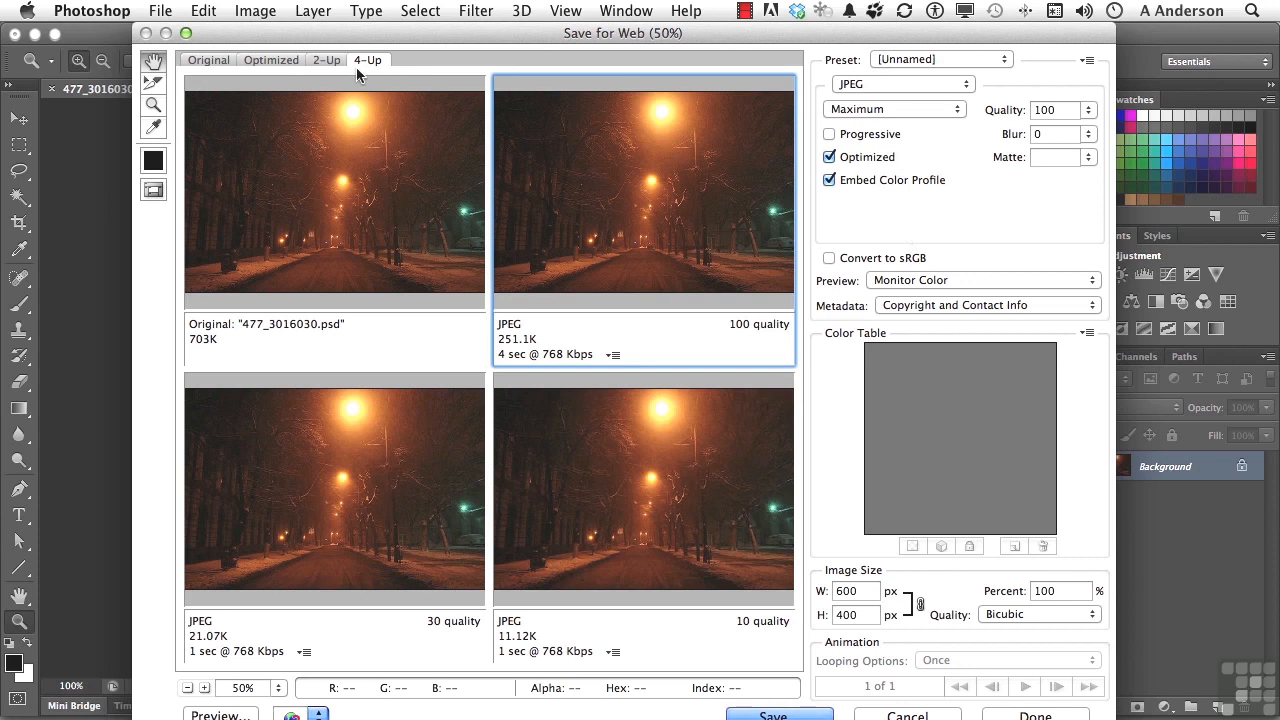
left_click(325, 59)
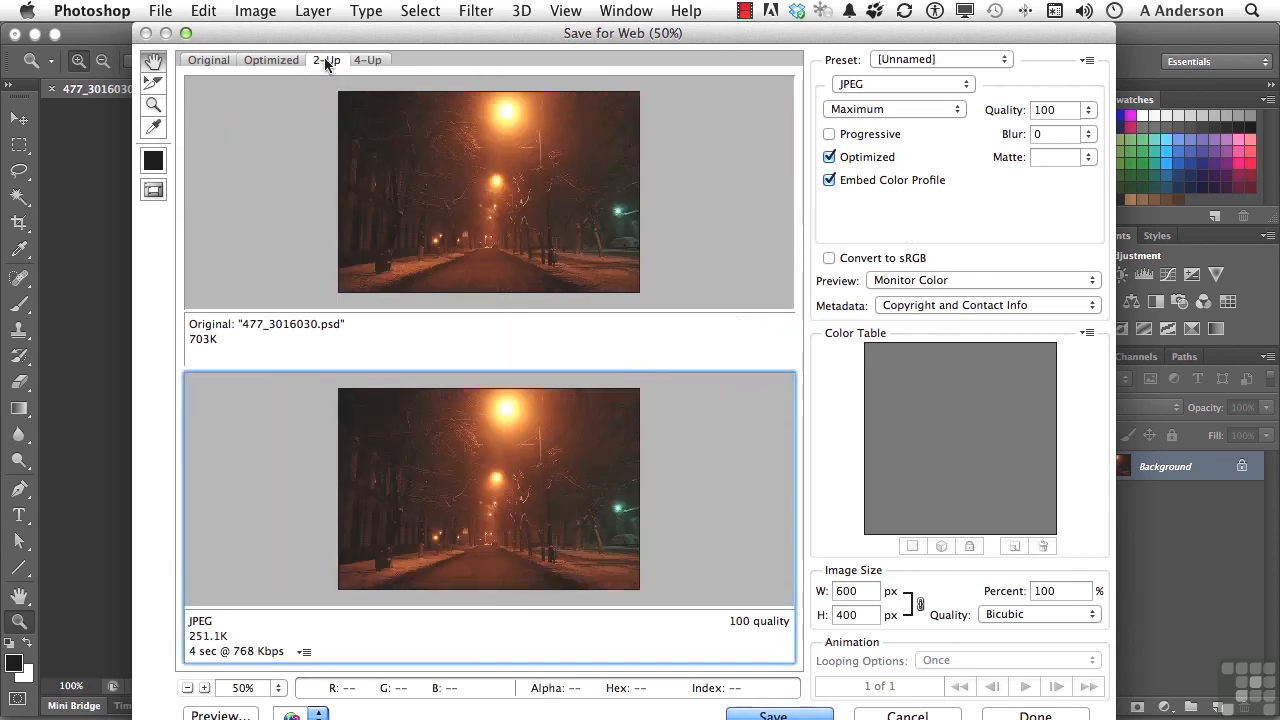
left_click(367, 60)
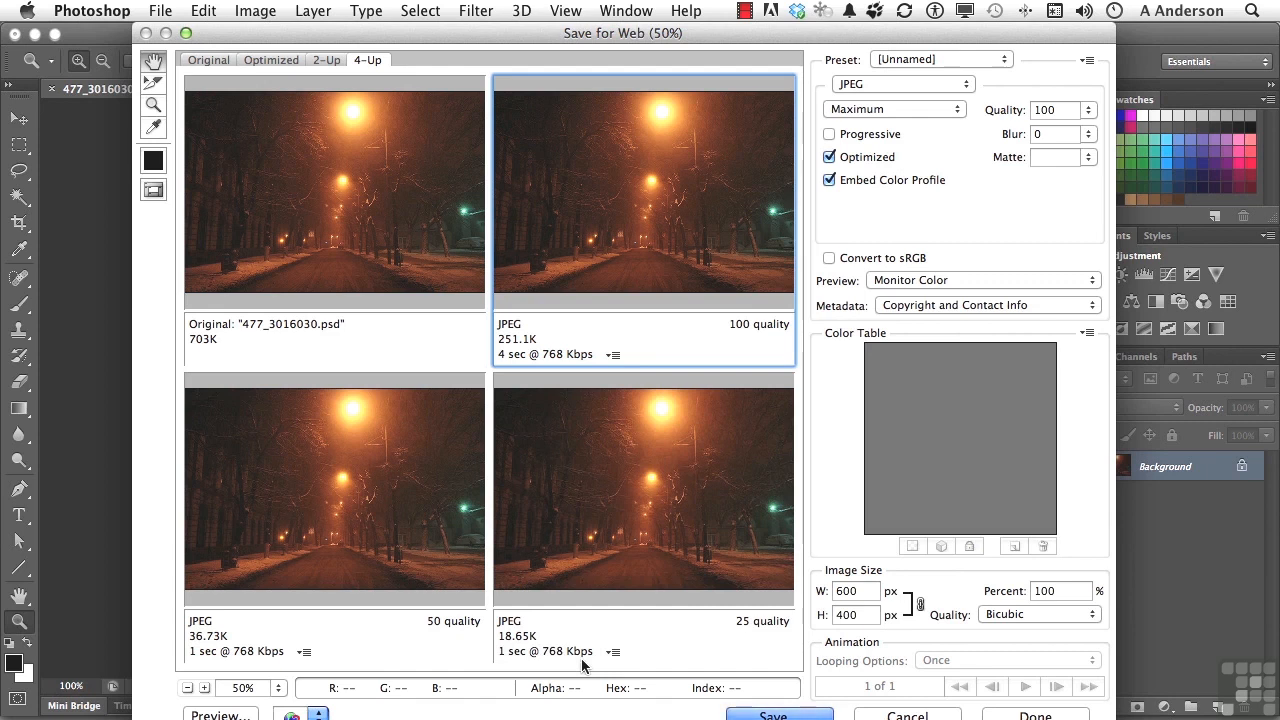
left_click(628, 487)
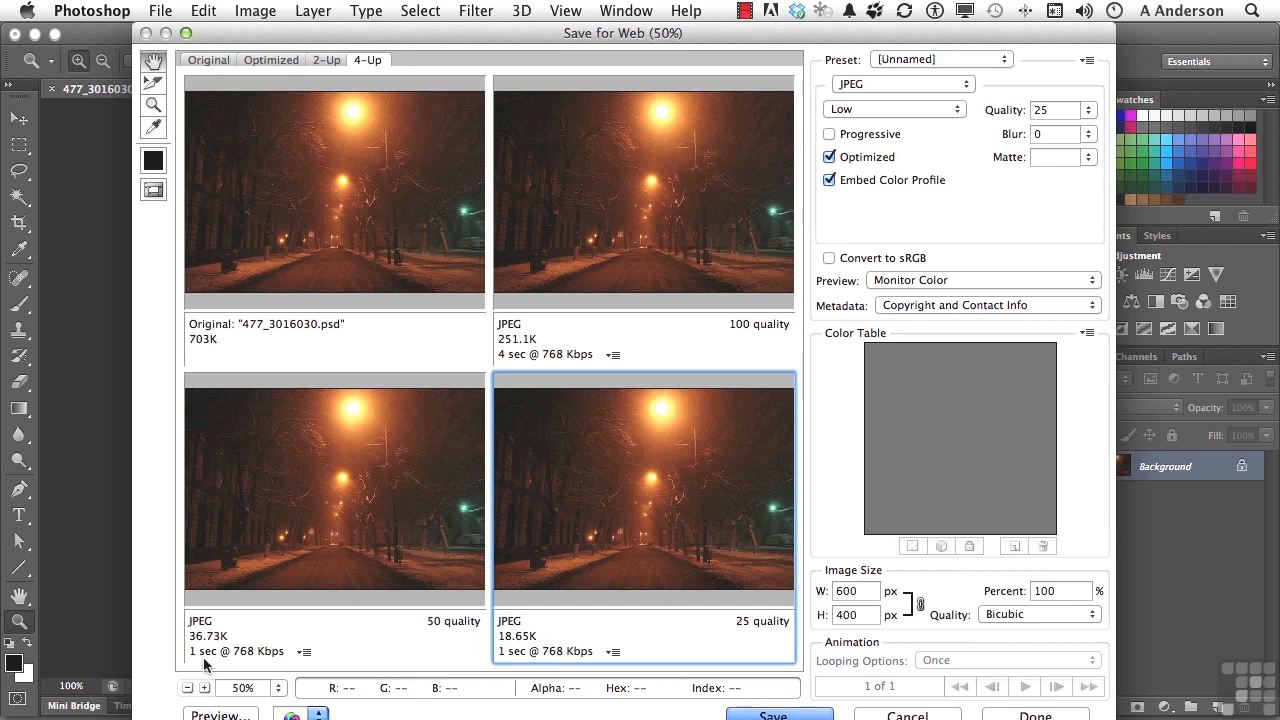
left_click(286, 575)
left_click(693, 247)
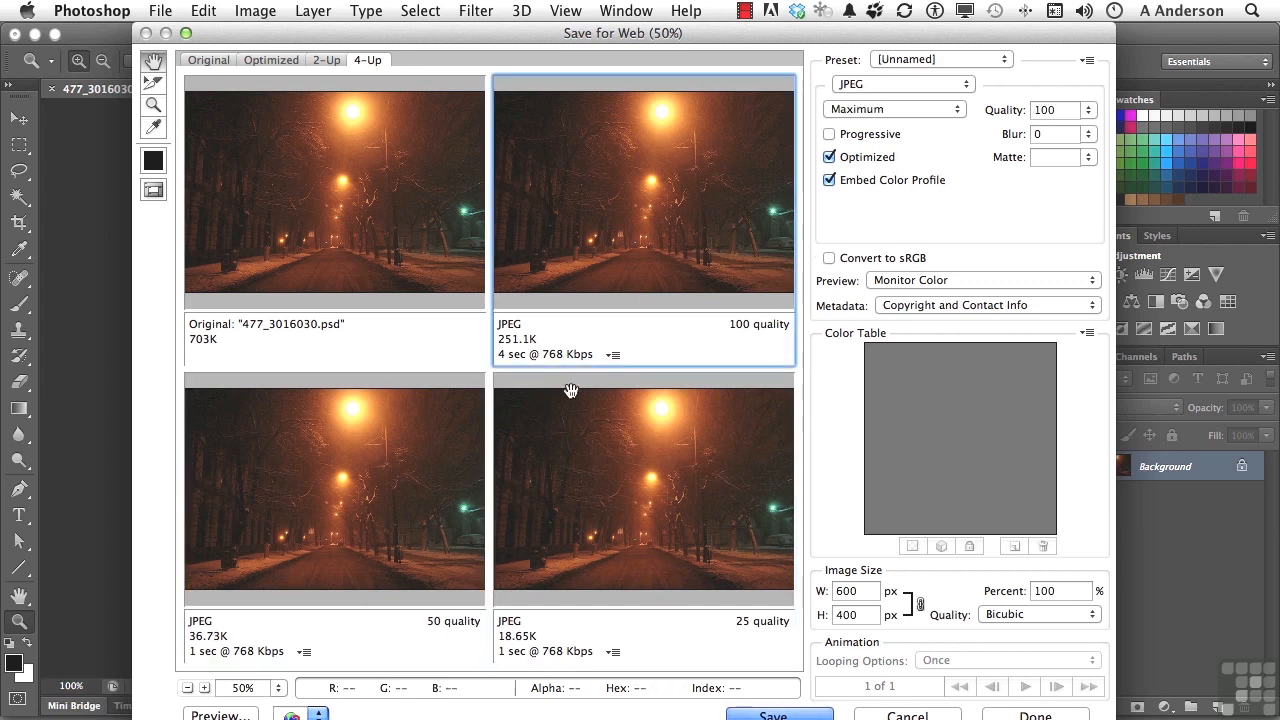
left_click(612, 356)
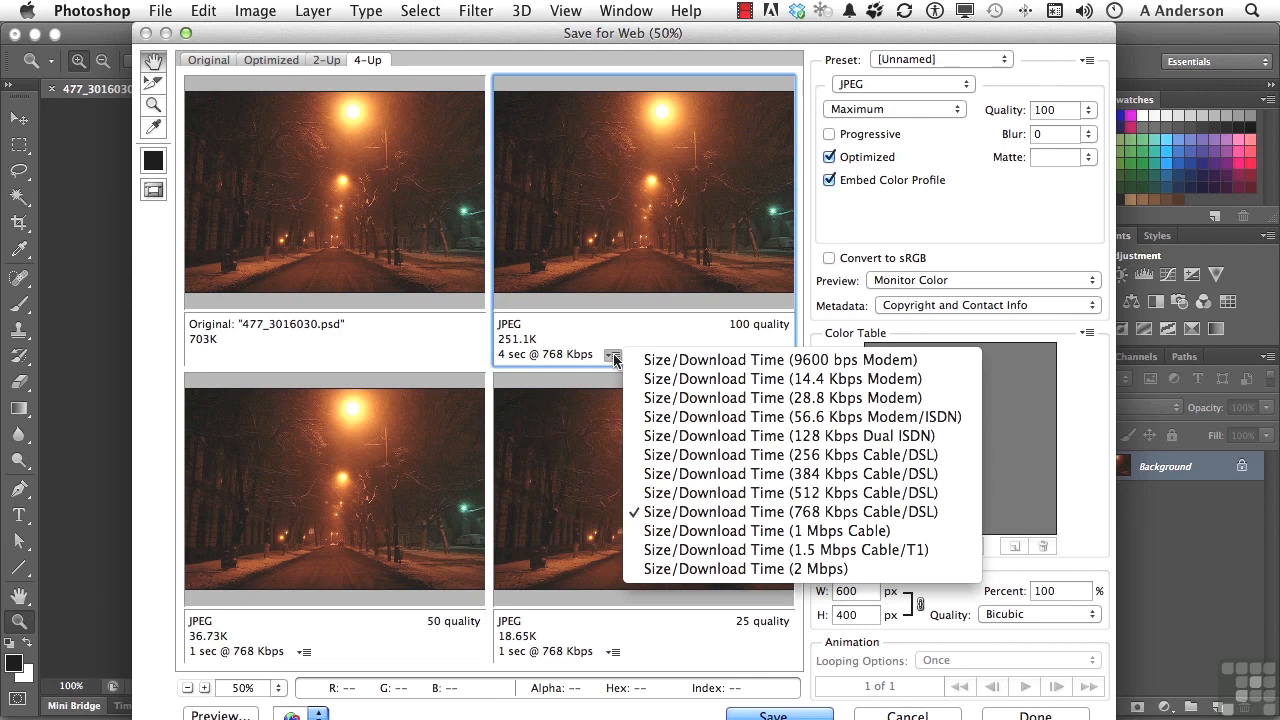
left_click(545, 240)
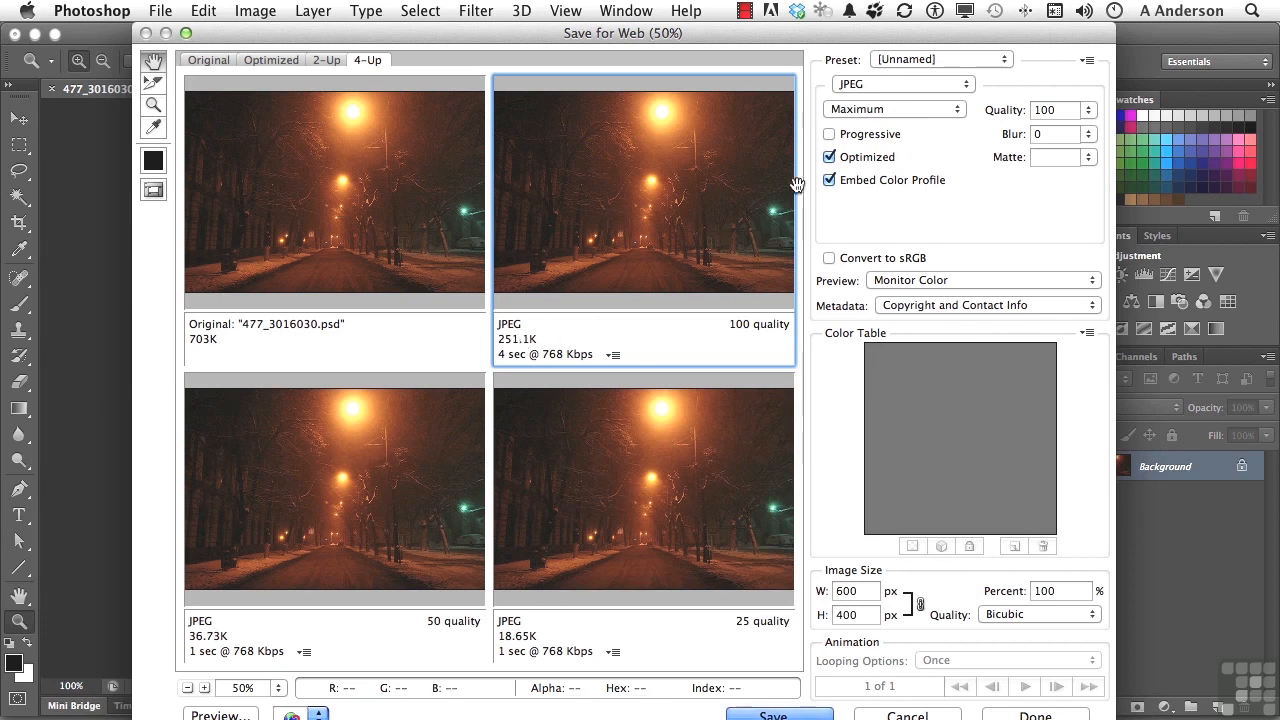
Switch the upper-right optimized preview's format to PNG-24.
left_click(875, 86)
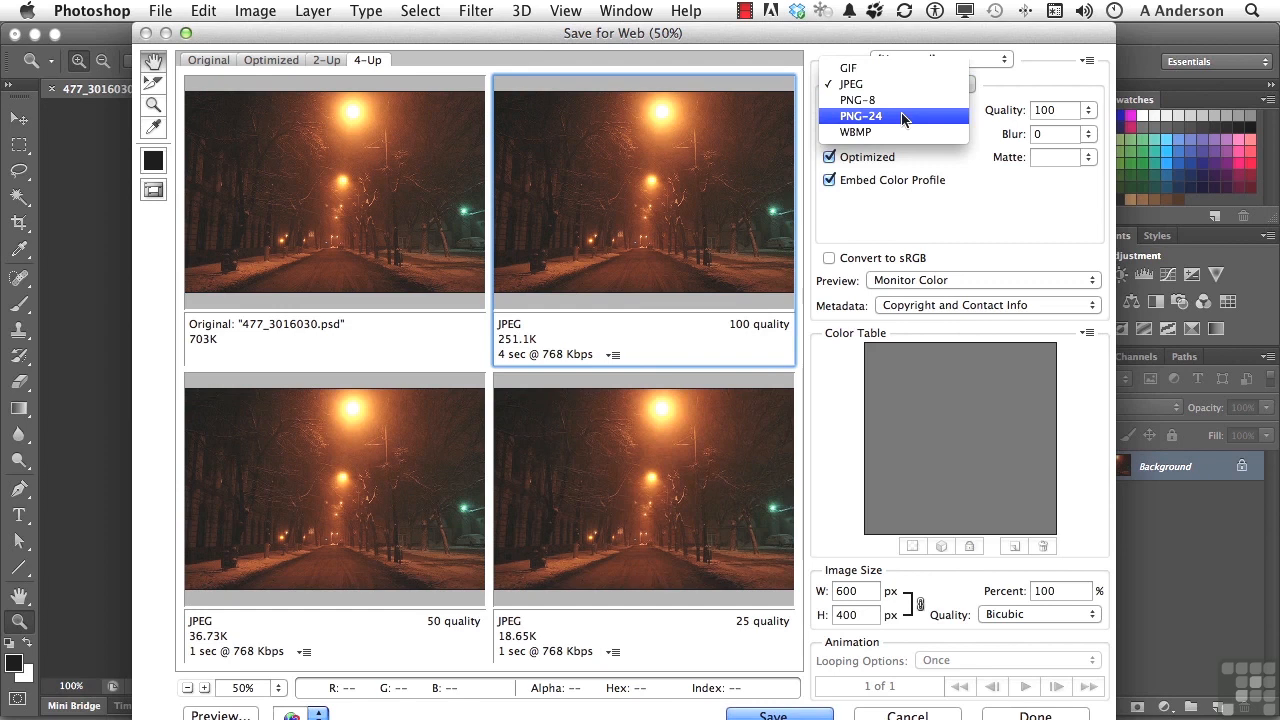
left_click(902, 117)
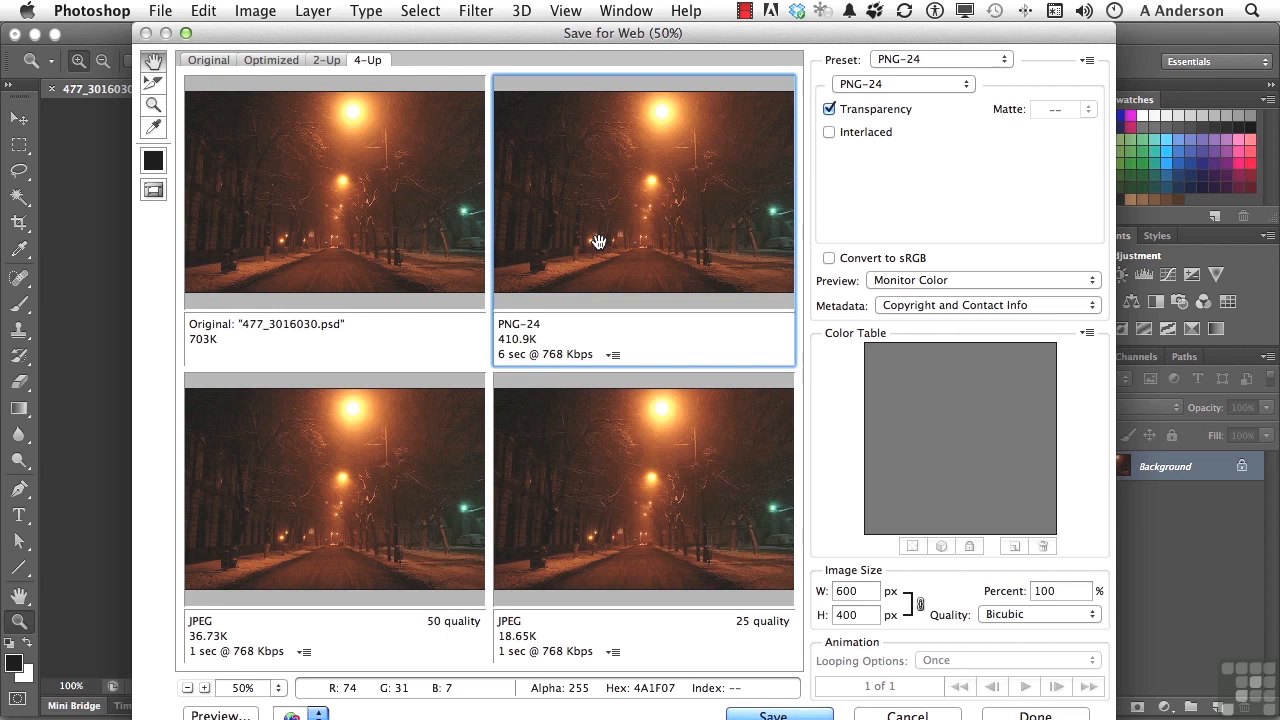
left_click(430, 477)
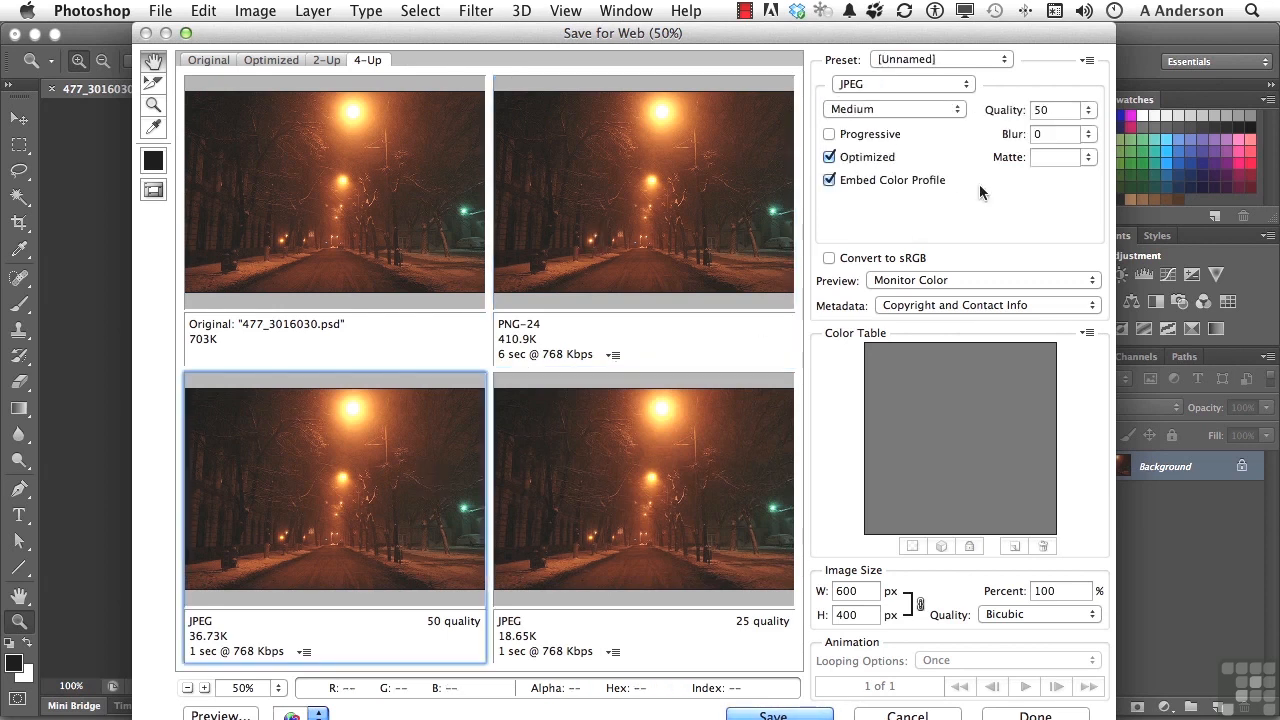
Switch the lower-right optimized preview's format to GIF.
left_click(681, 494)
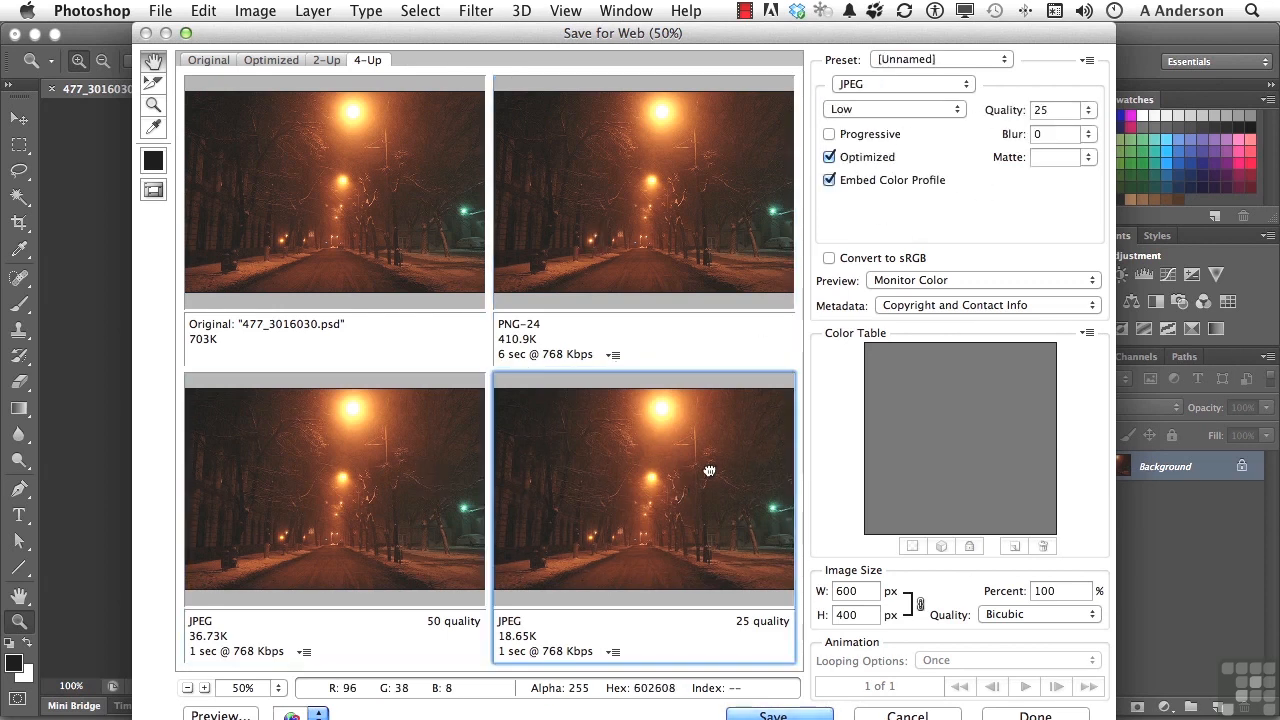
left_click(894, 85)
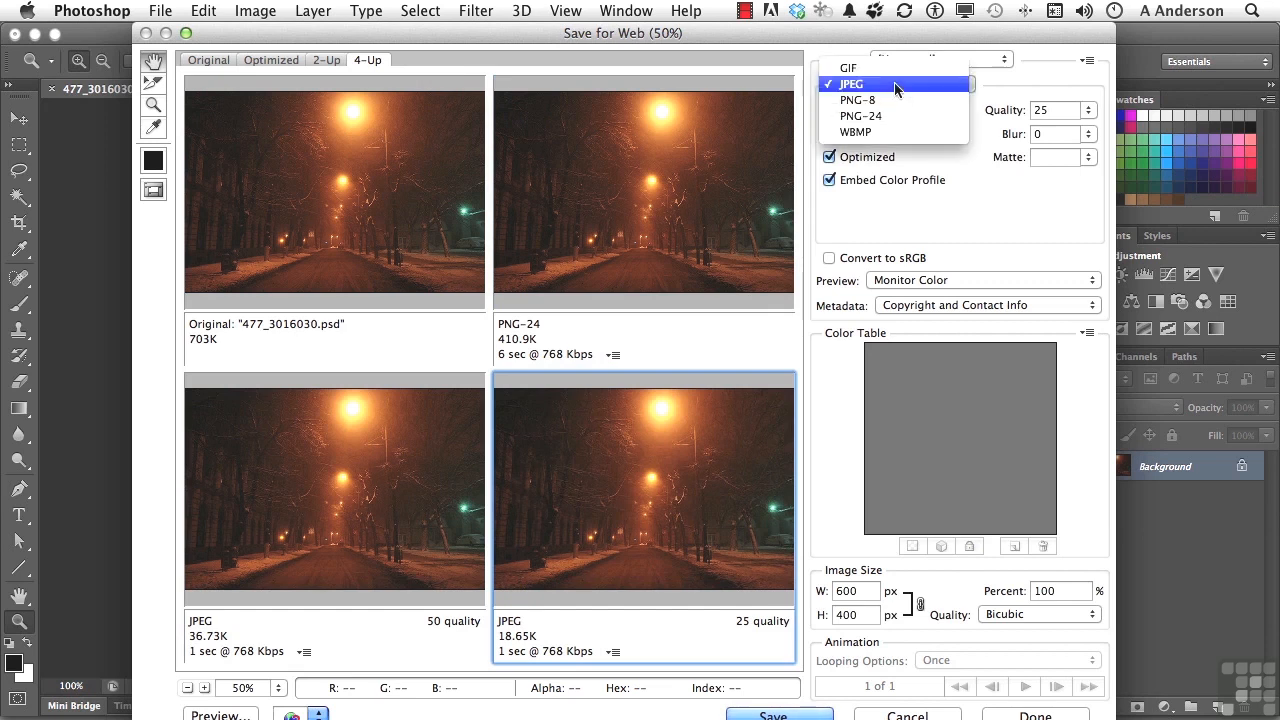
left_click(894, 72)
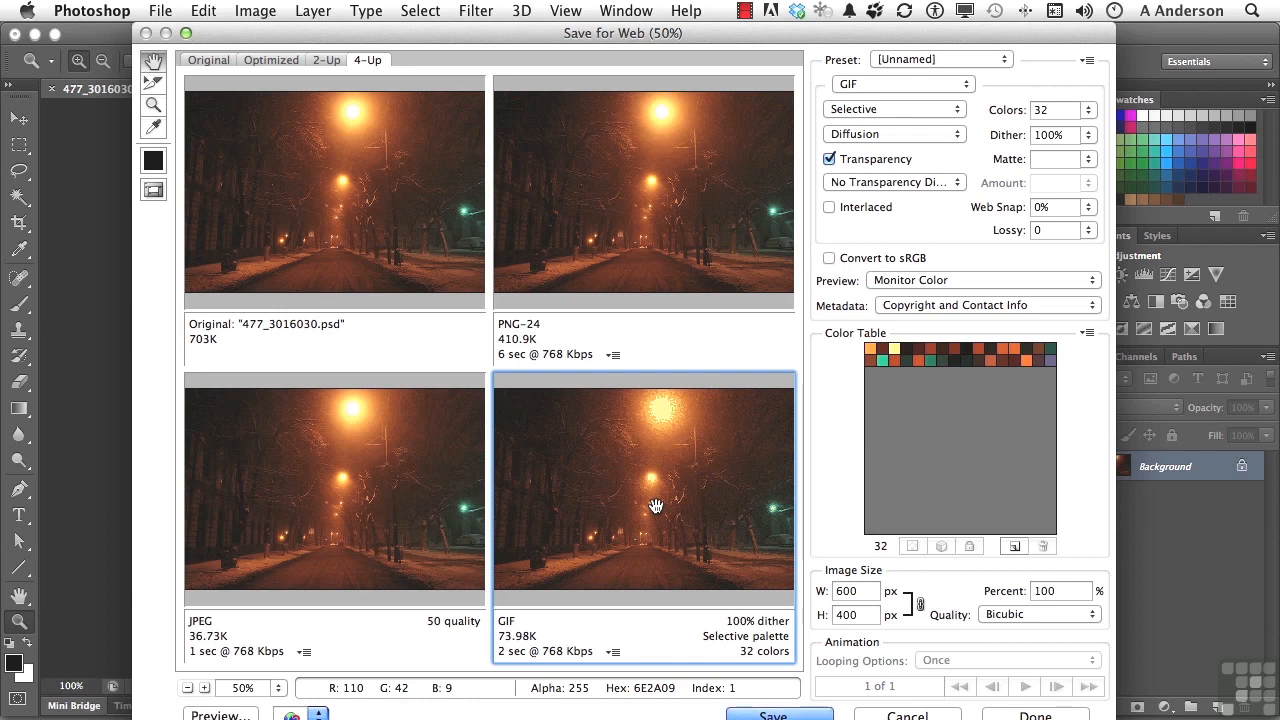
Return both the upper-right and lower-right previews to JPEG format.
left_click(655, 207)
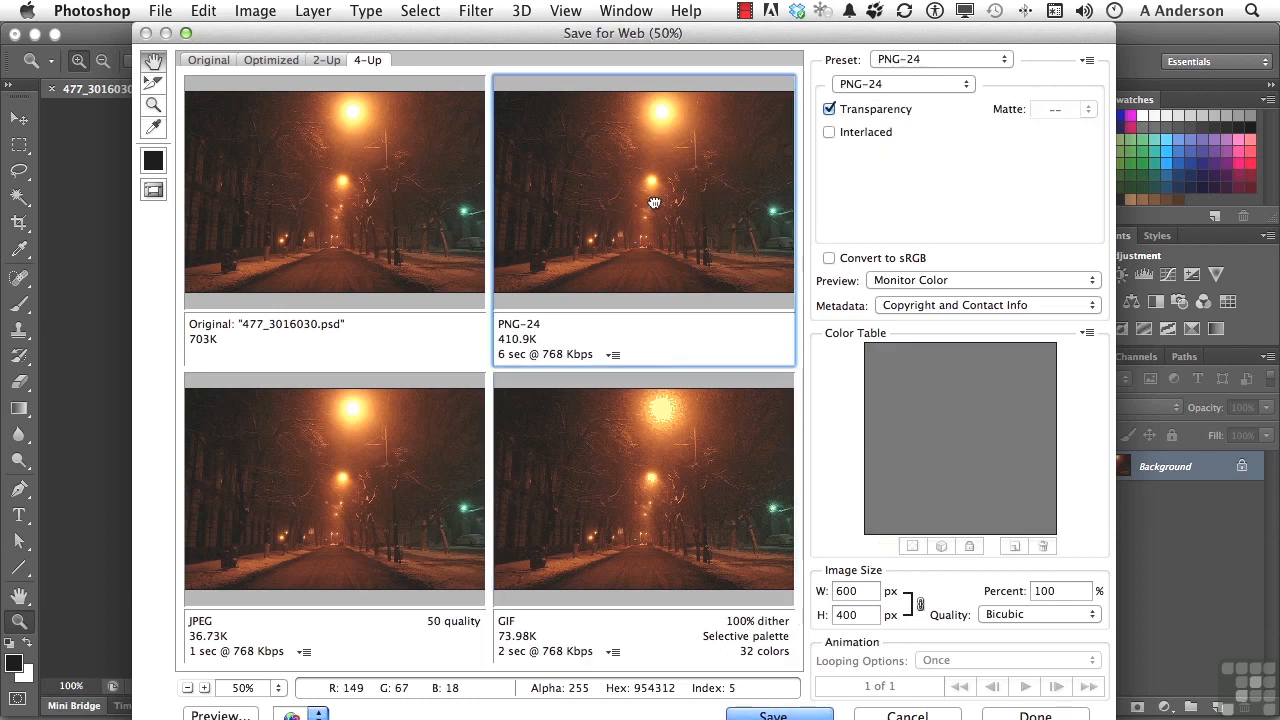
left_click(848, 86)
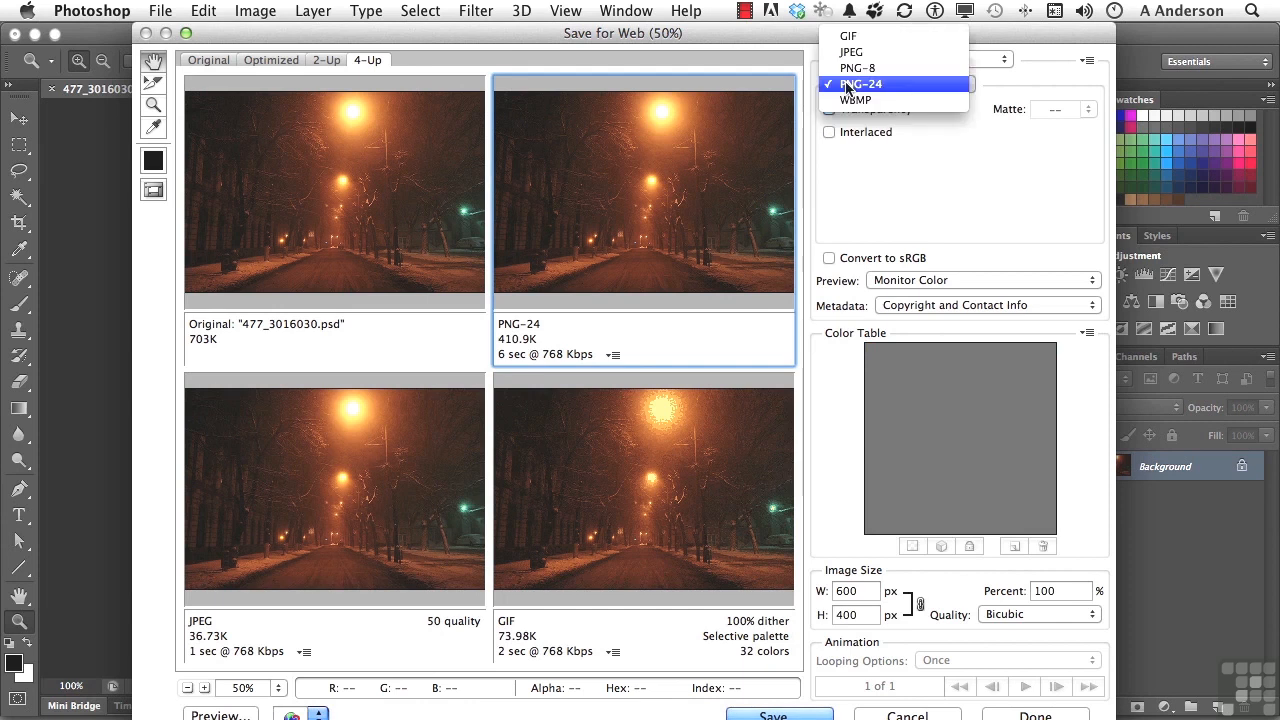
left_click(848, 51)
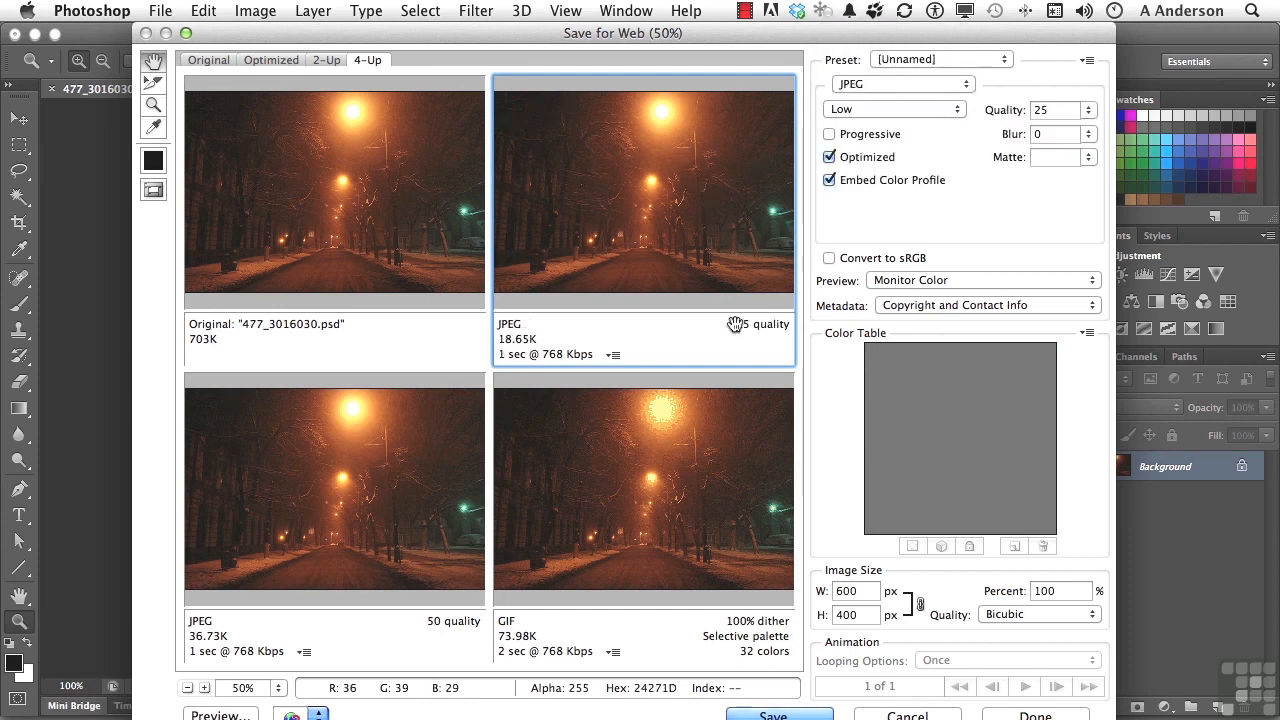
left_click(685, 470)
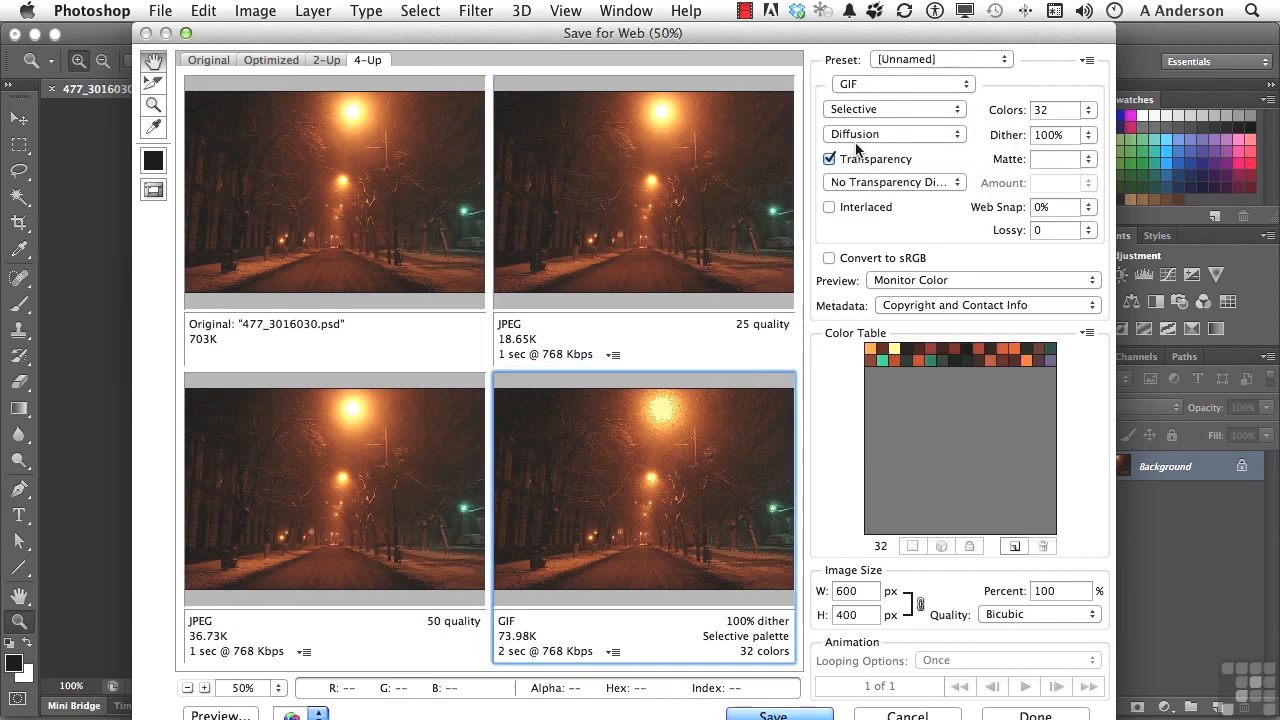
left_click(856, 89)
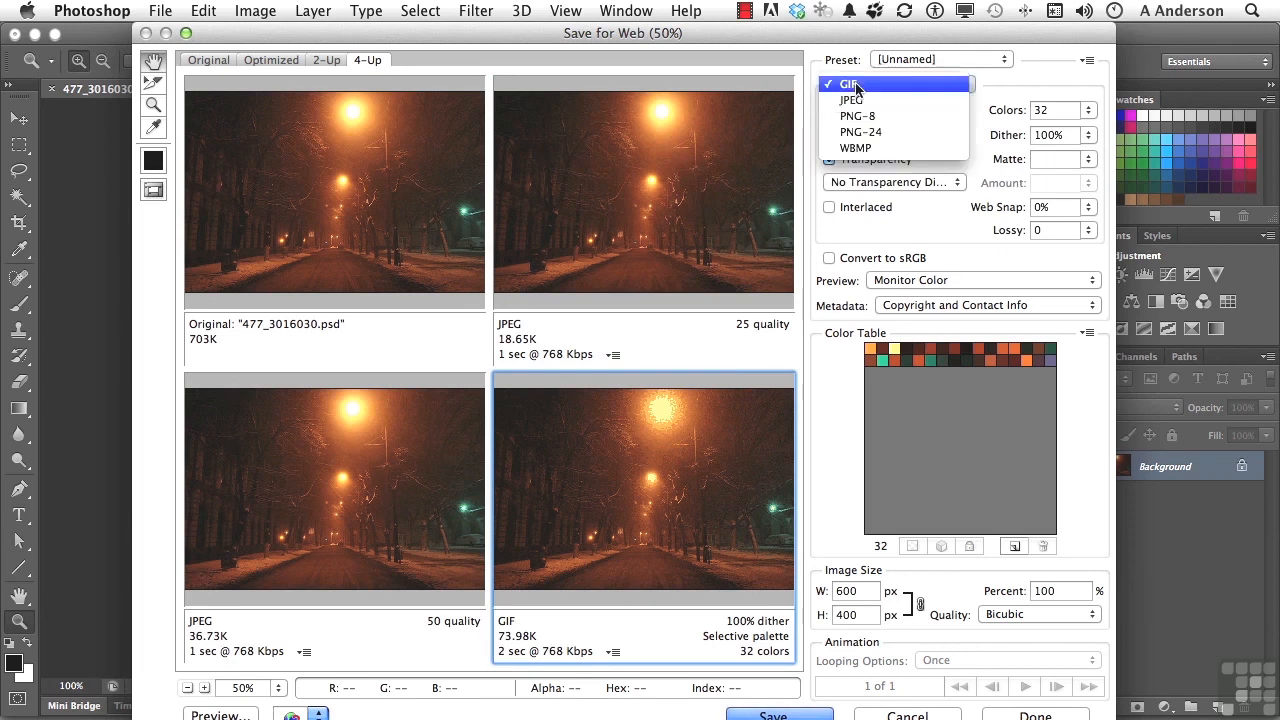
left_click(856, 101)
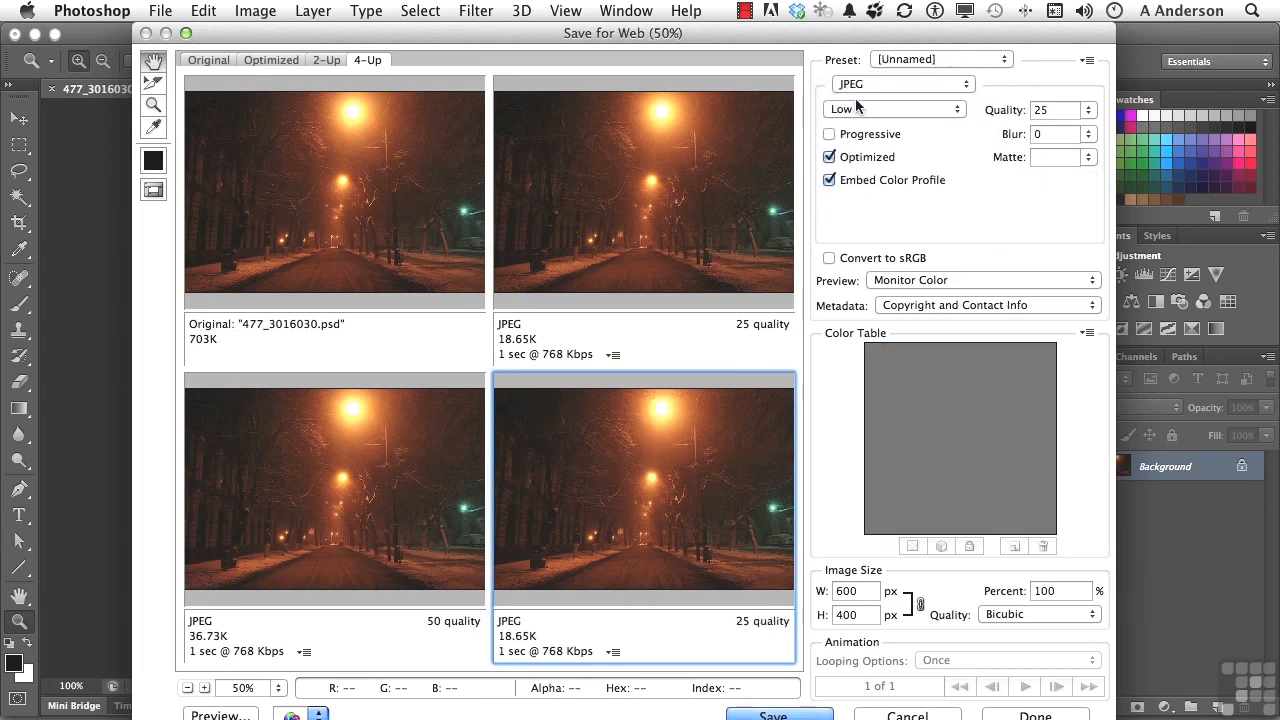
Set the upper-right preview's JPEG quality to 50.
left_click(709, 218)
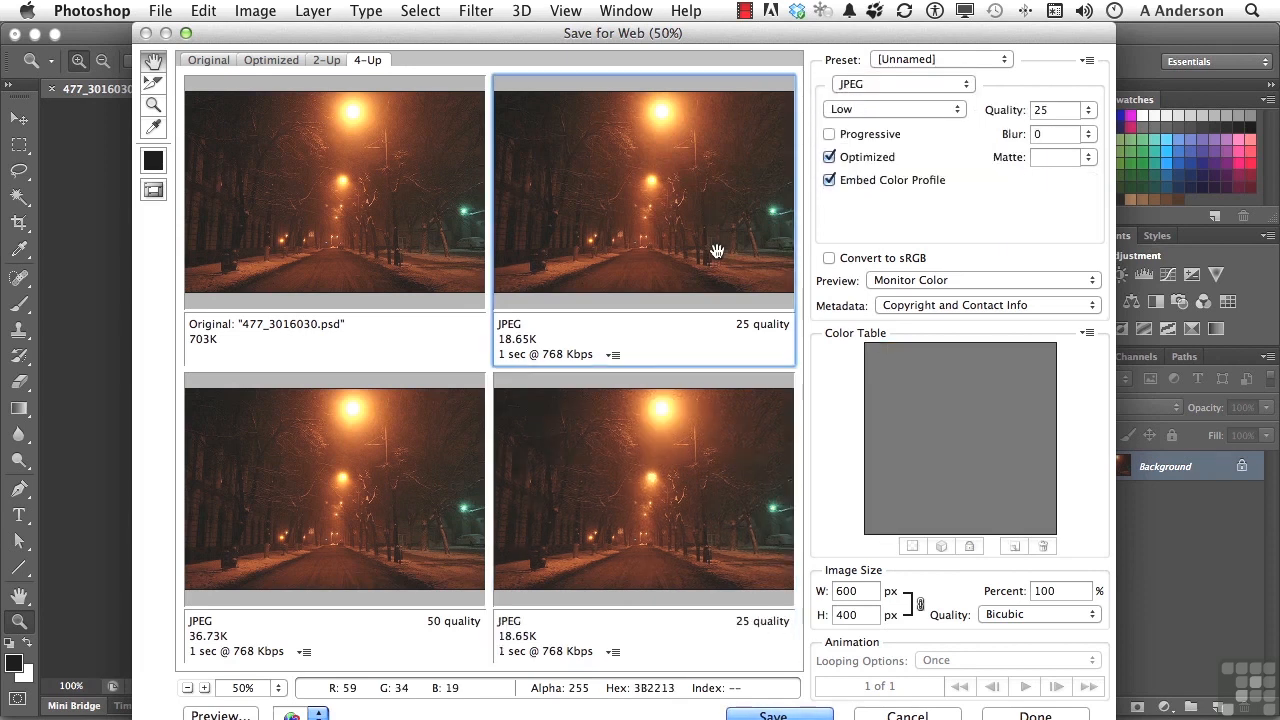
double_click(1043, 112)
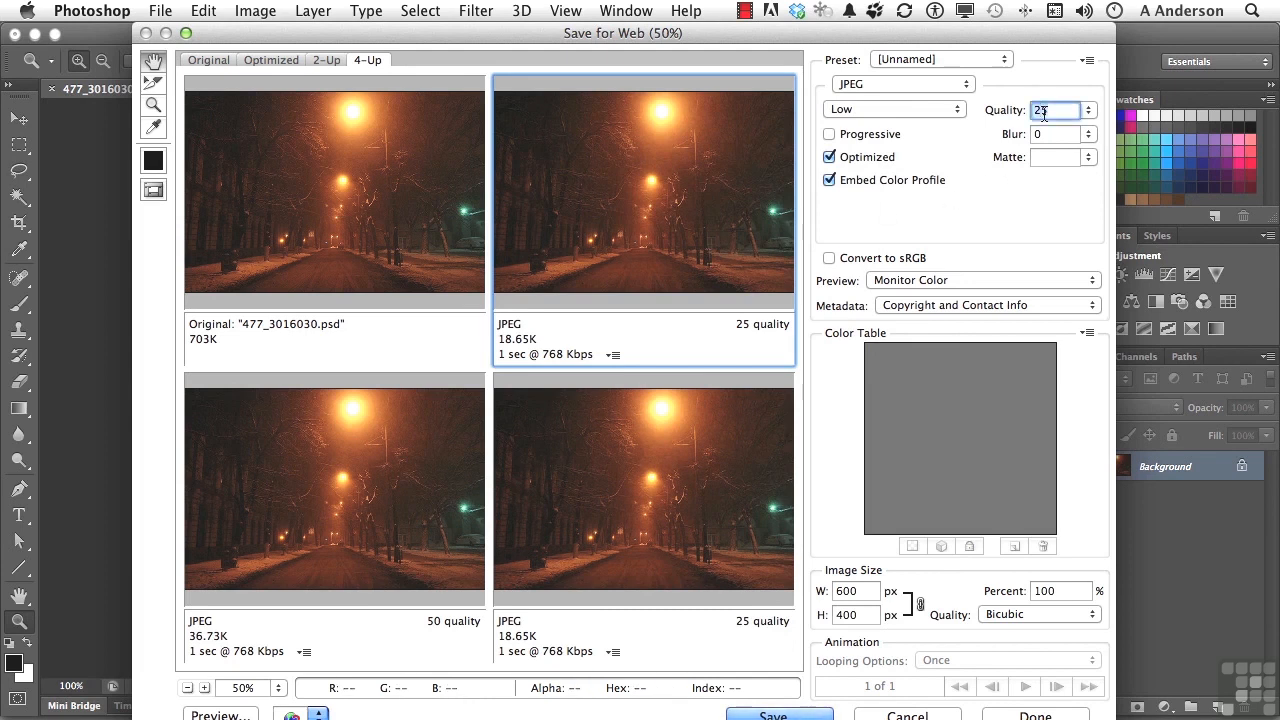
type("50")
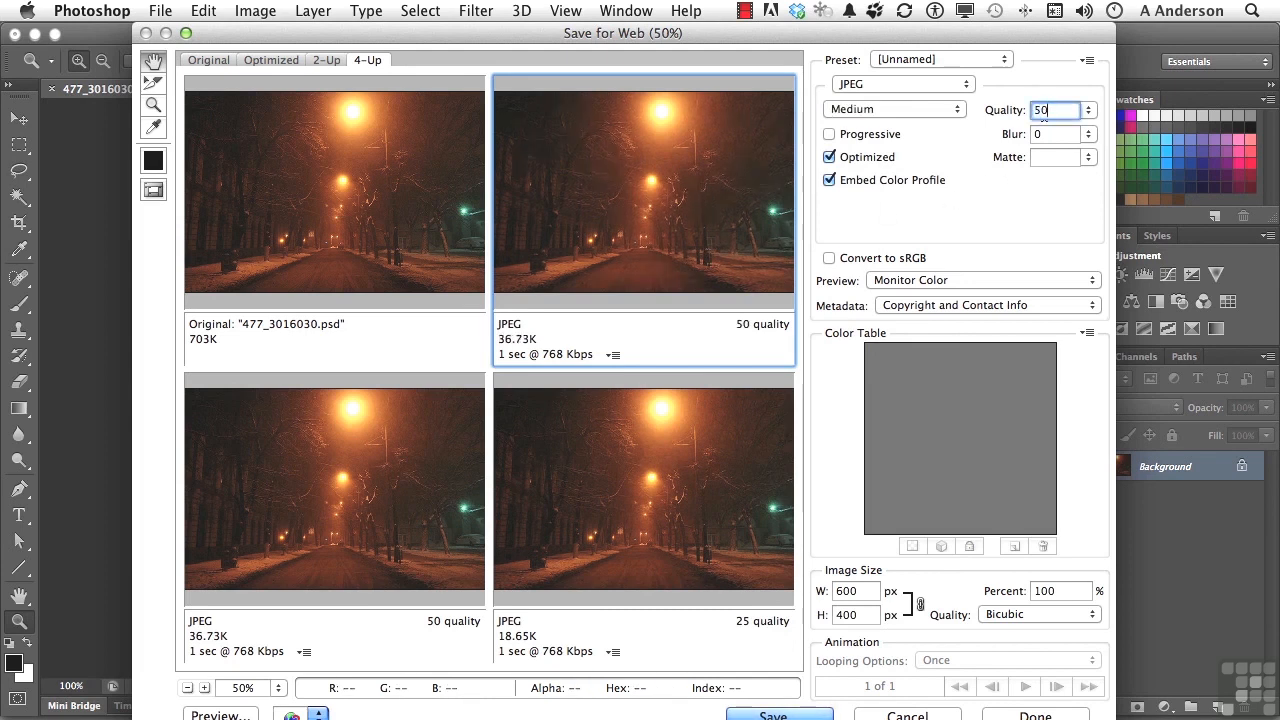
key("Tab")
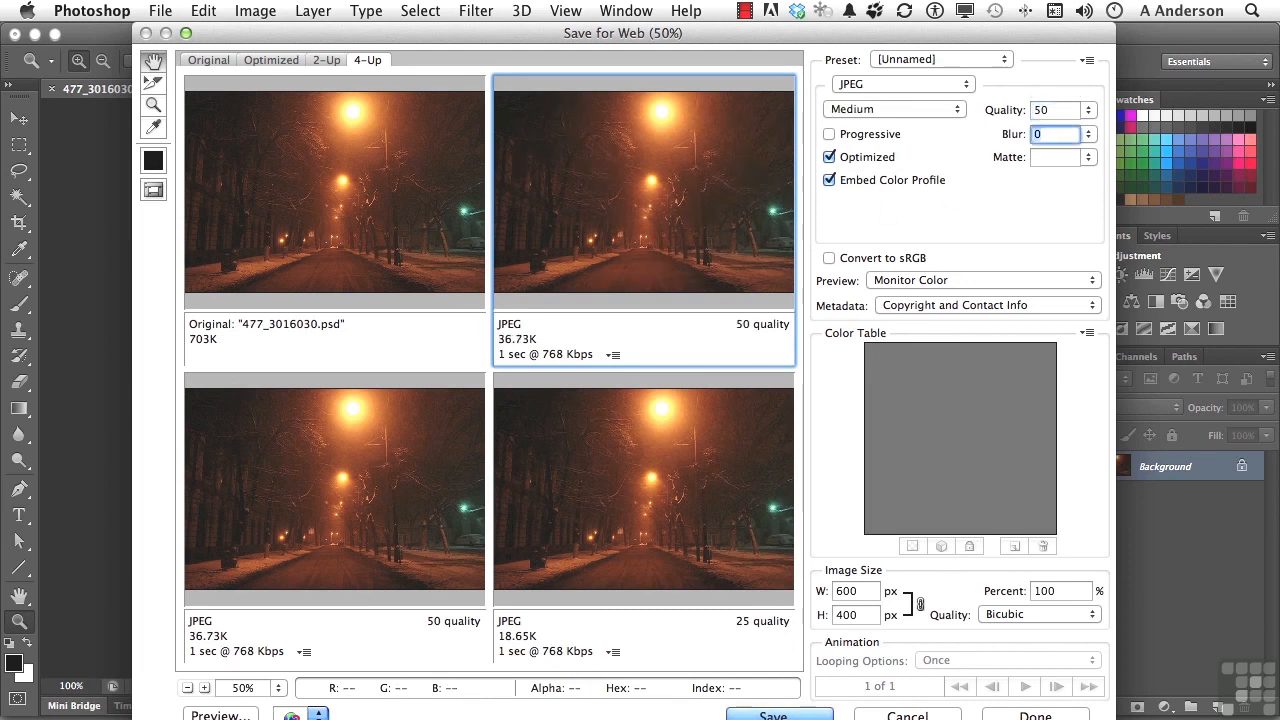
Set the lower-right preview's JPEG quality to 50.
left_click(724, 515)
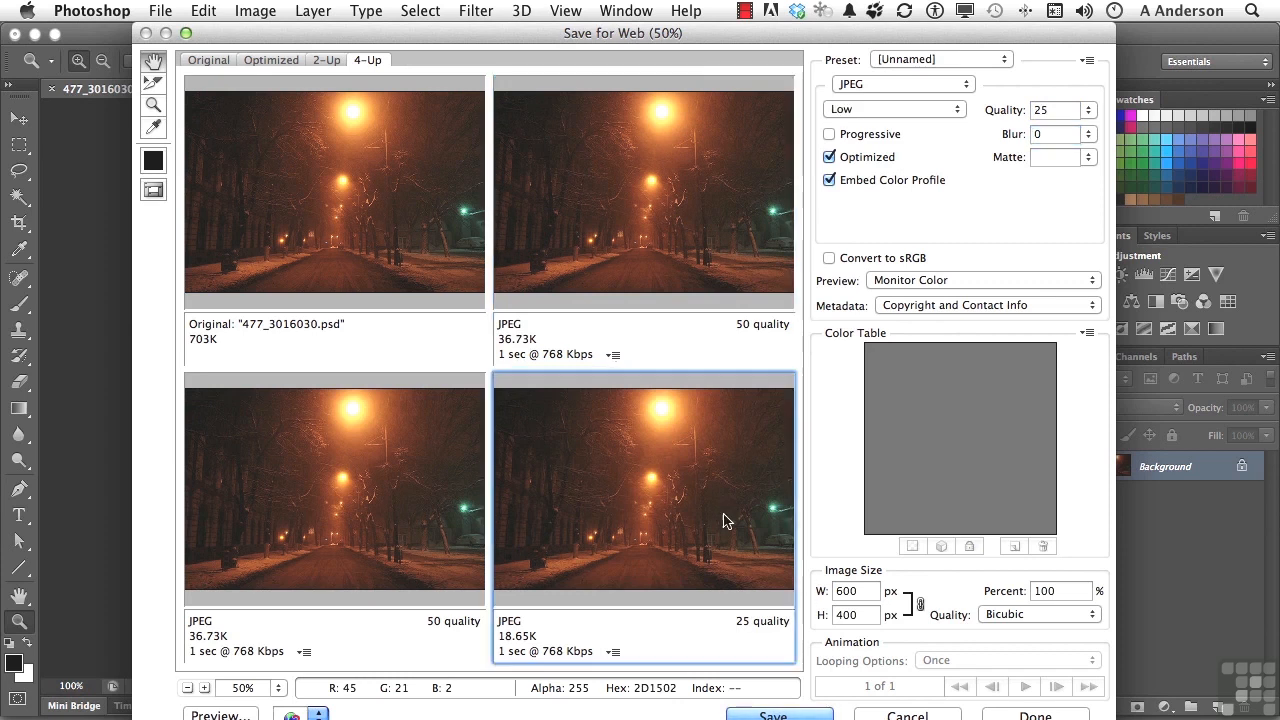
left_click(1054, 112)
type("50")
key("Tab")
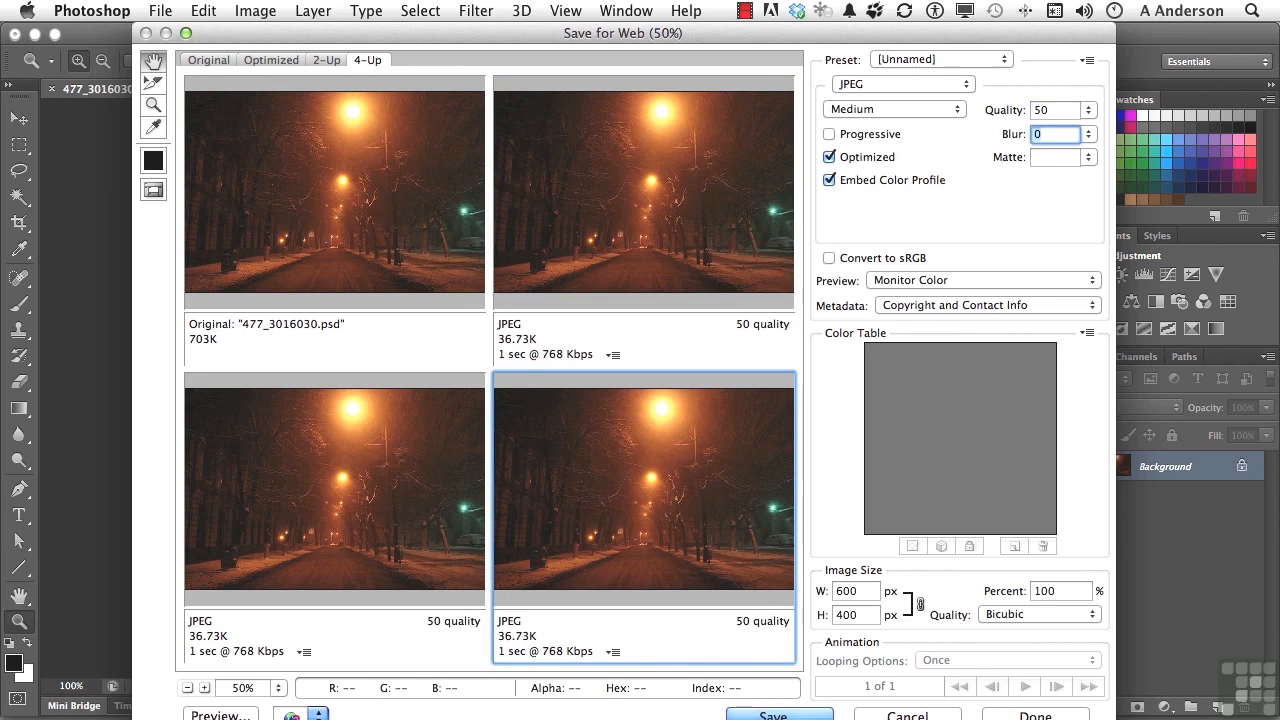
Turn on Progressive encoding for the upper-right JPEG preview, trying the Progressive and Optimized options.
left_click(648, 186)
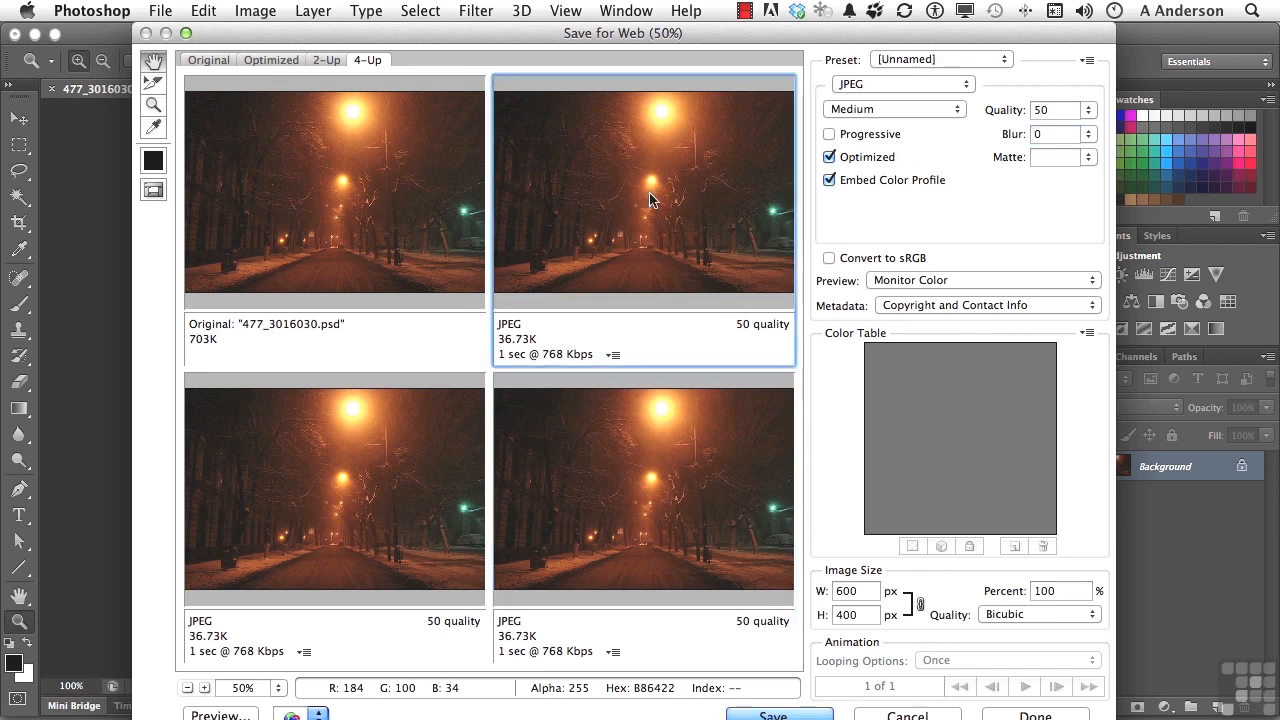
left_click(828, 136)
left_click(828, 135)
left_click(828, 135)
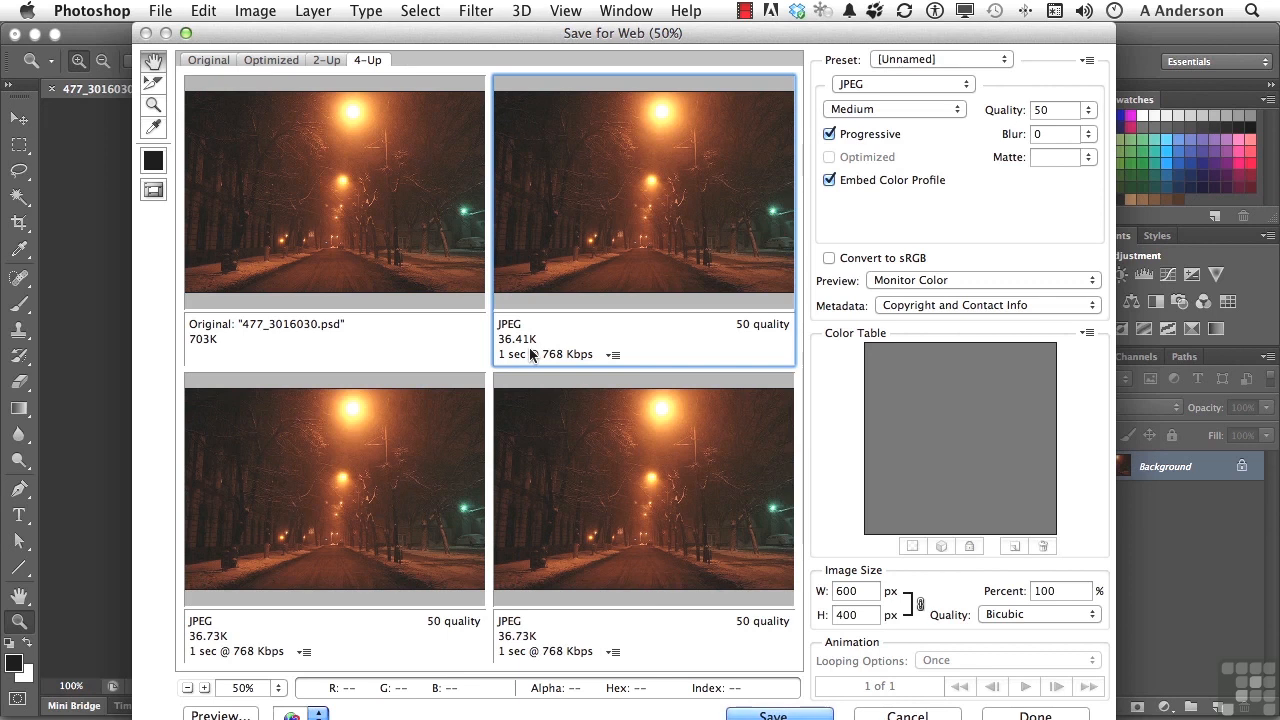
left_click(830, 135)
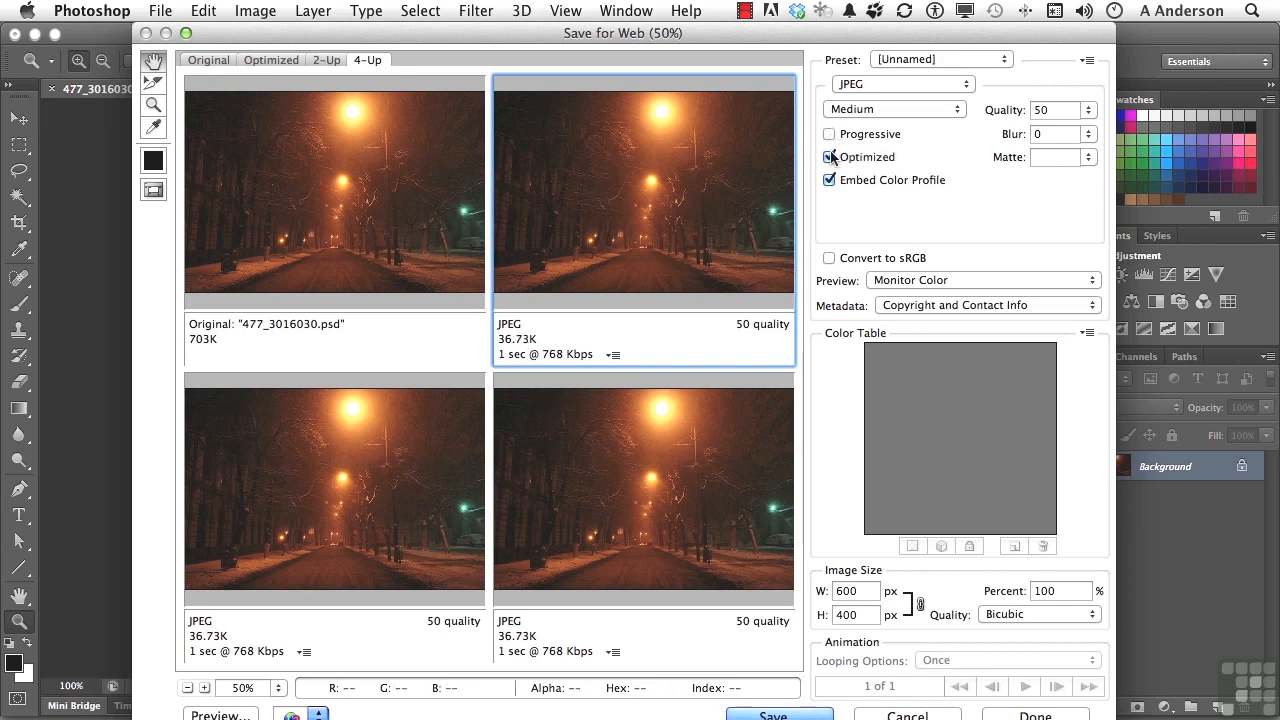
left_click(830, 157)
left_click(830, 157)
left_click(830, 157)
left_click(830, 157)
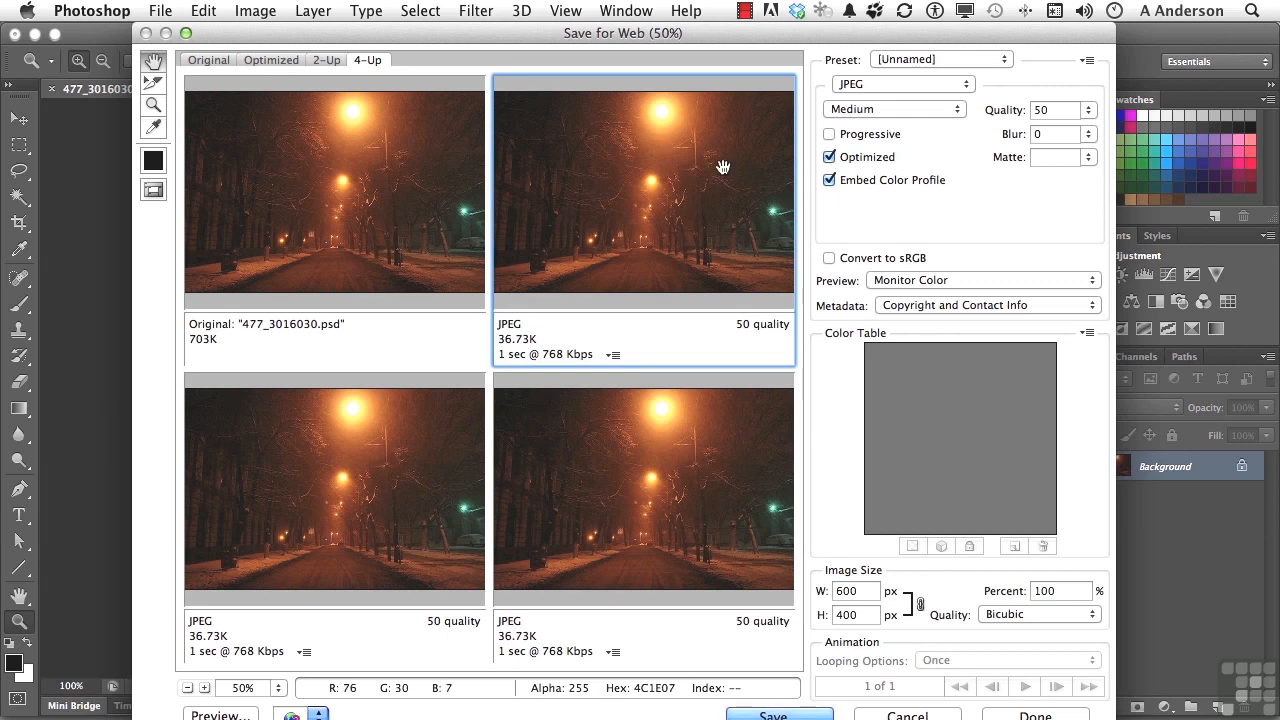
left_click(828, 136)
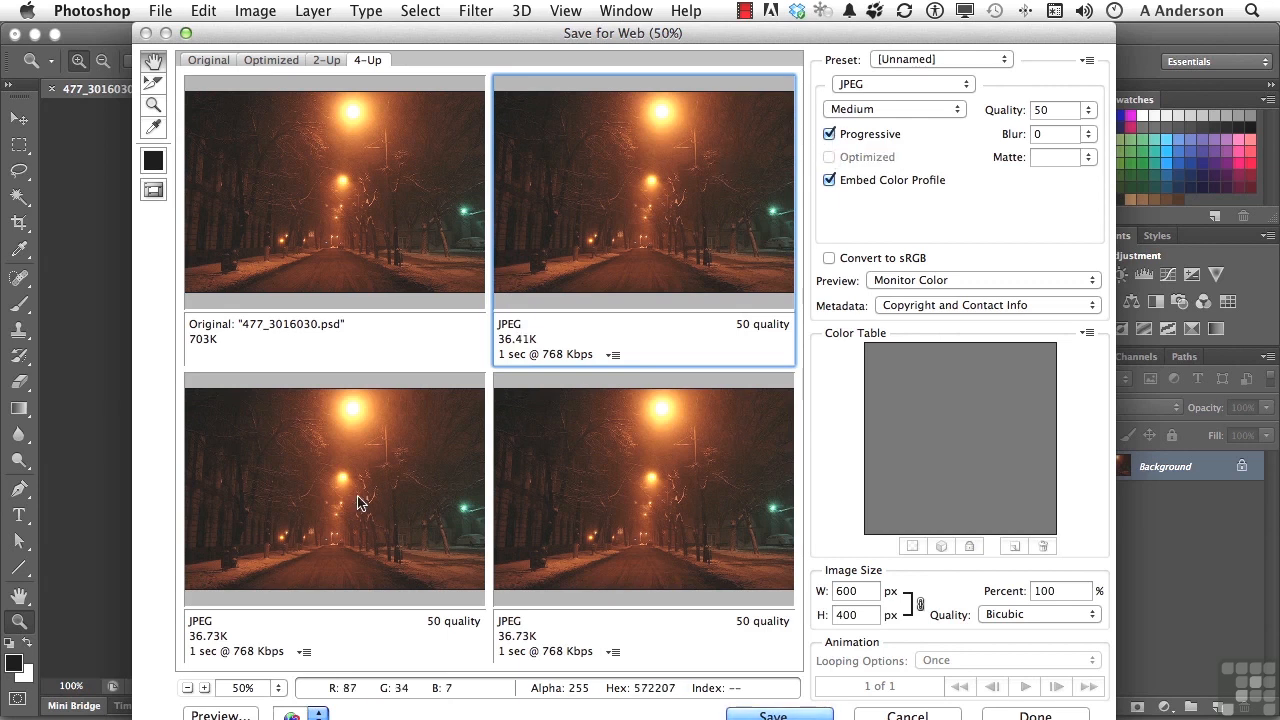
Turn off Optimized for the lower-left JPEG preview.
left_click(302, 527)
left_click(829, 158)
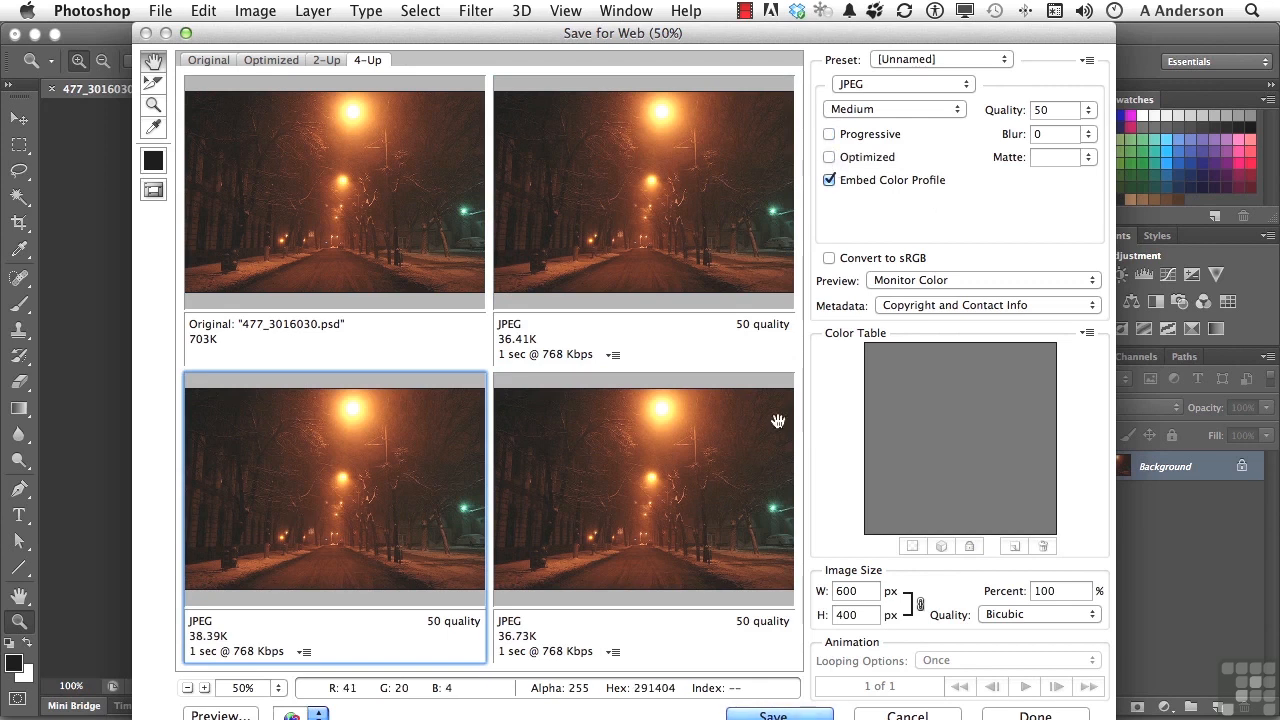
Review the Embed Color Profile, Preview and Metadata options for the lower-right preview.
left_click(695, 473)
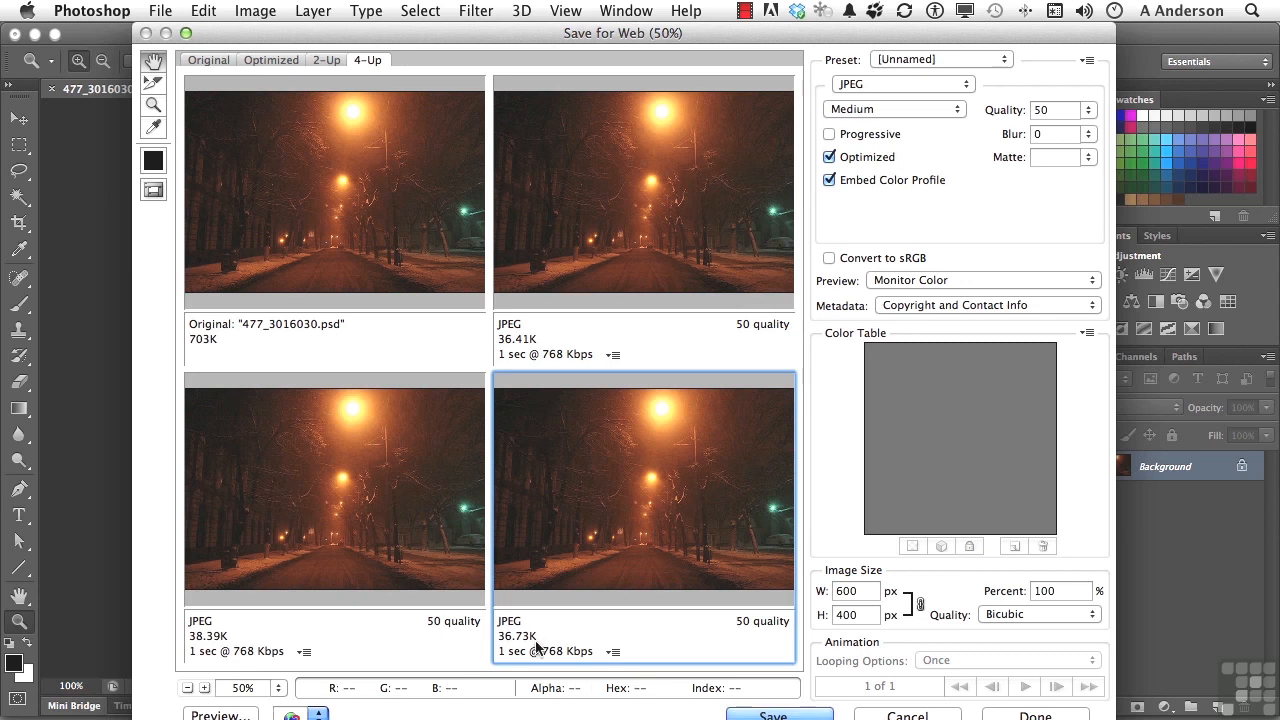
left_click(829, 180)
left_click(829, 181)
left_click(980, 280)
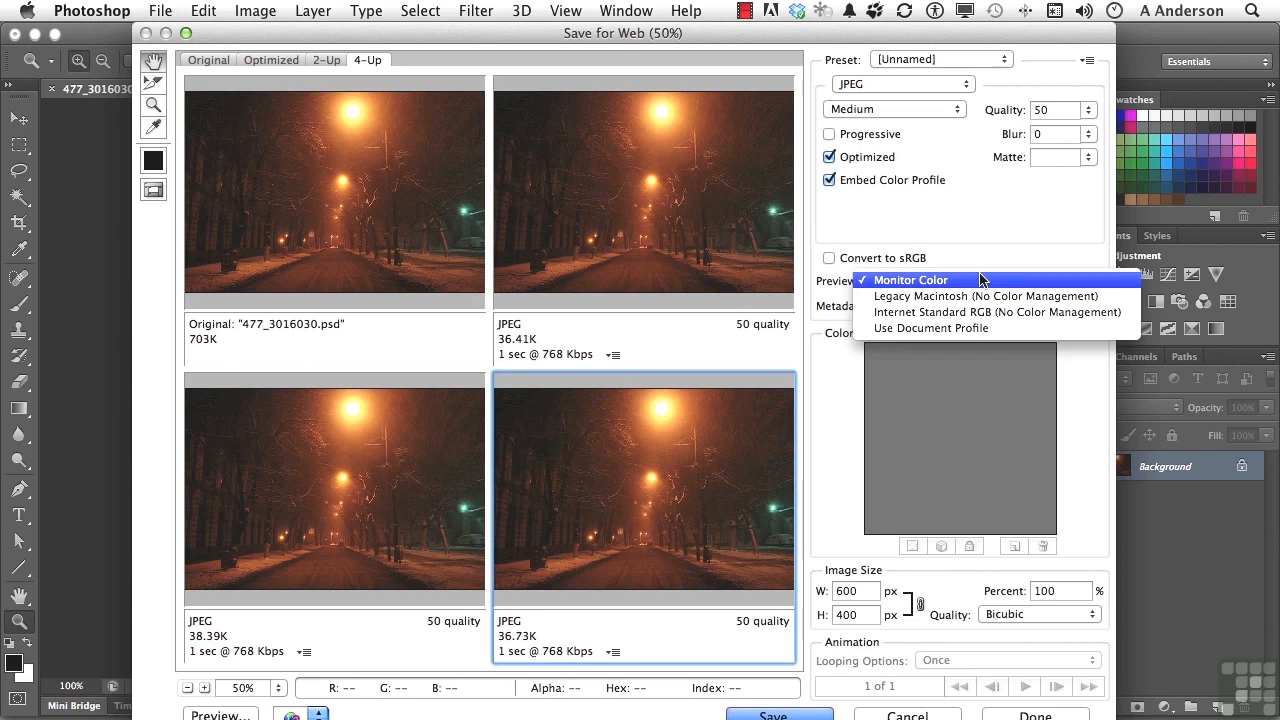
left_click(979, 280)
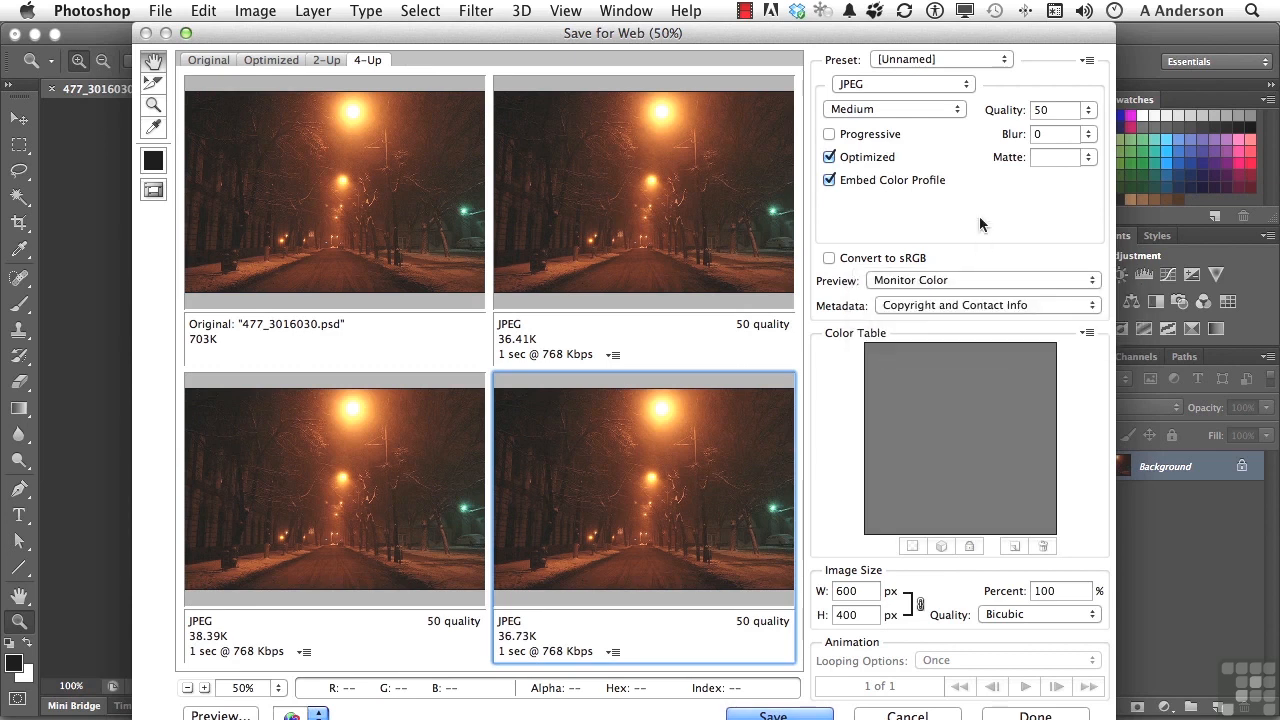
left_click(908, 307)
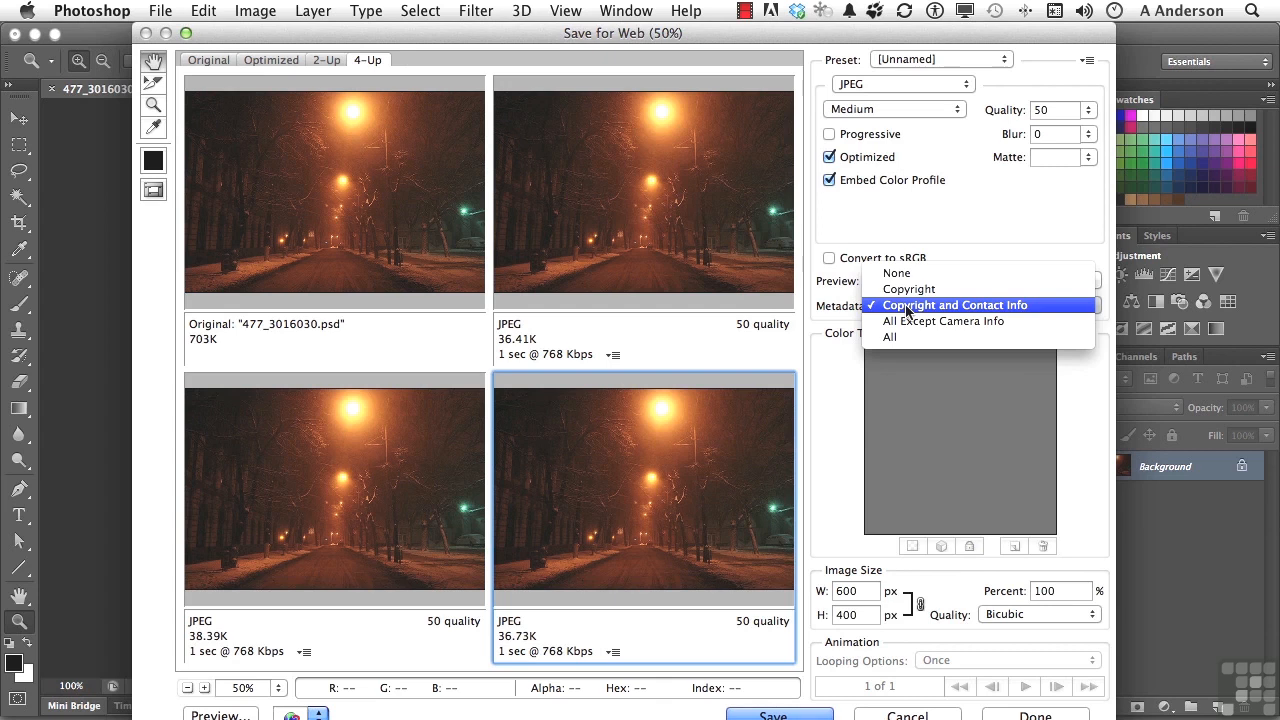
left_click(908, 205)
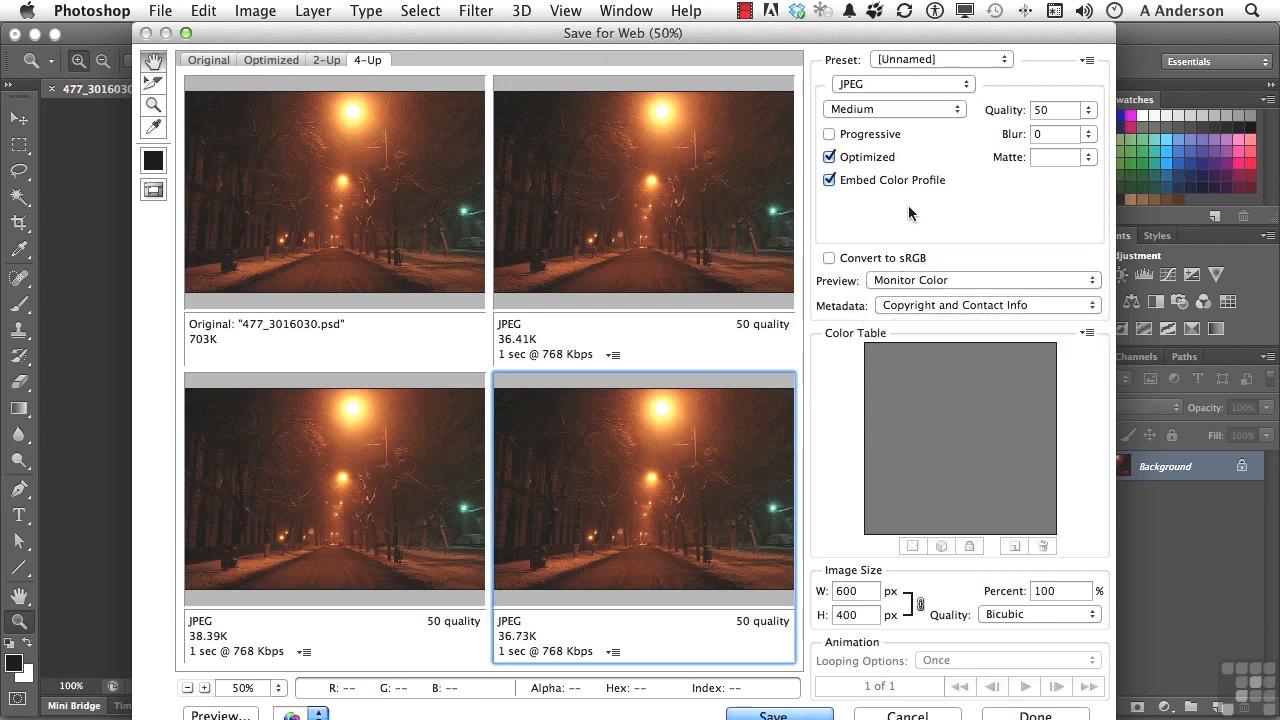
Switch the lower-right preview's format to GIF with 256 colors.
left_click(908, 84)
left_click(909, 67)
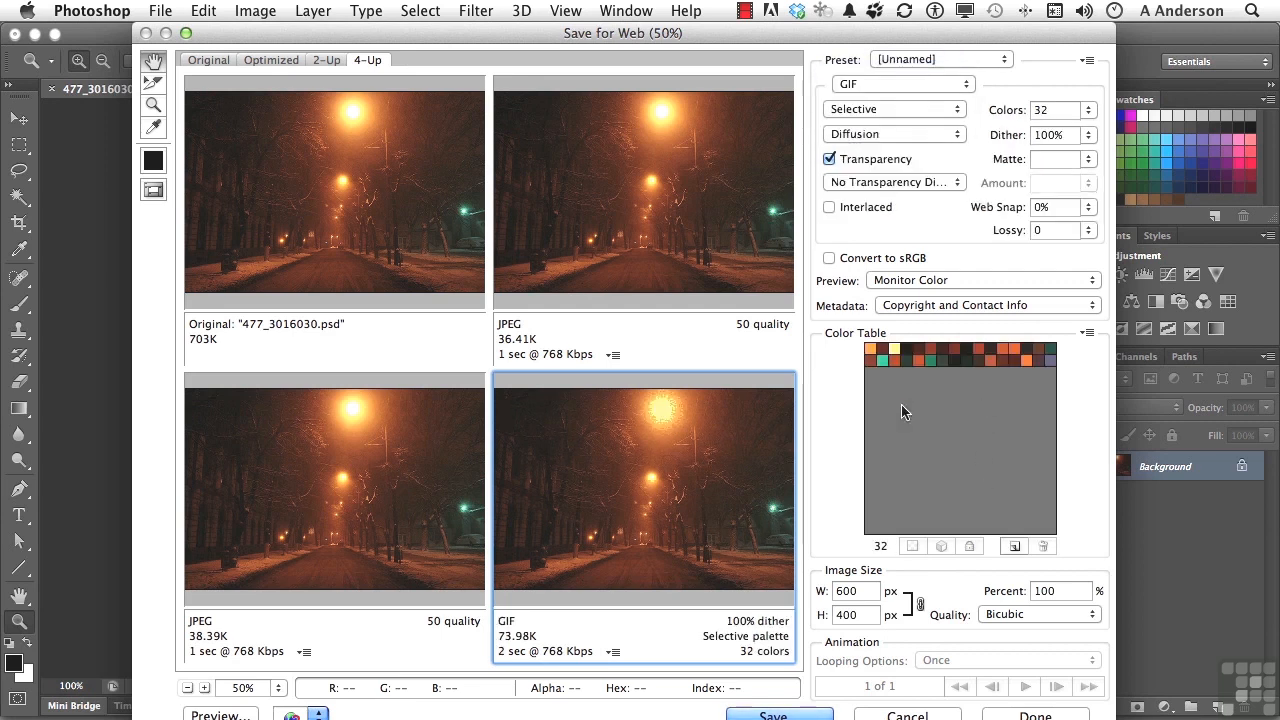
left_click(1089, 111)
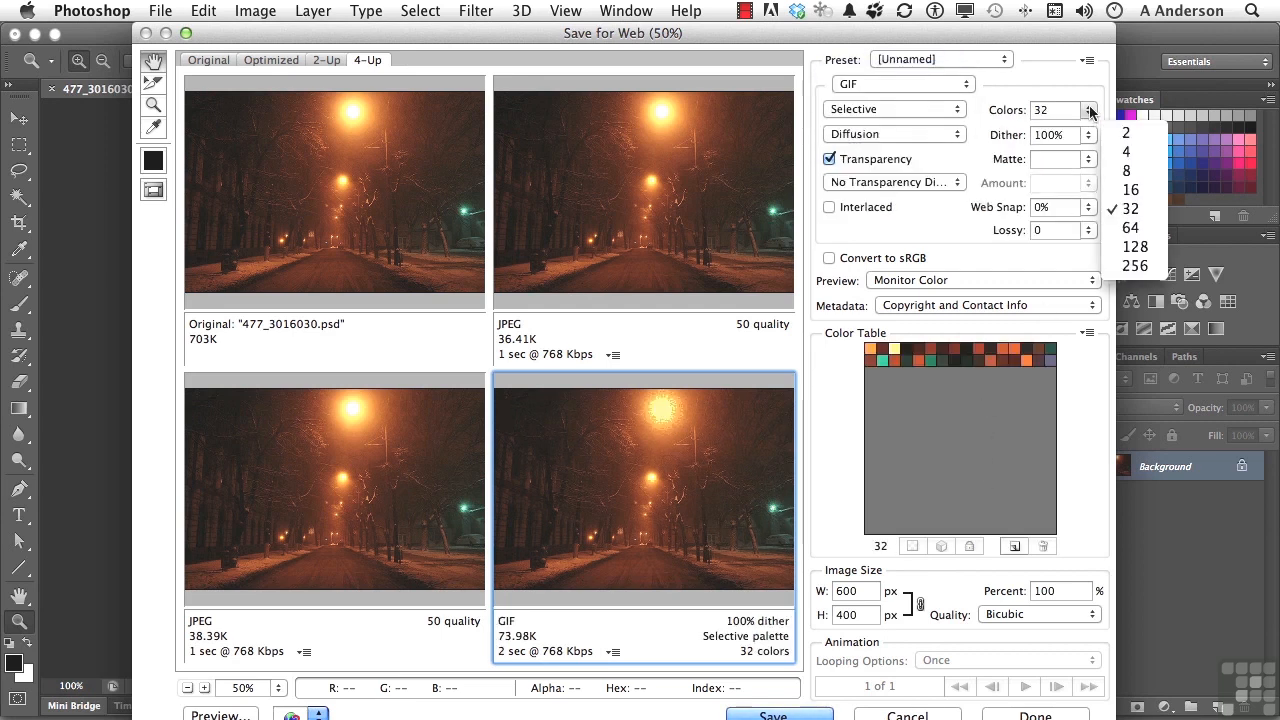
left_click(1135, 266)
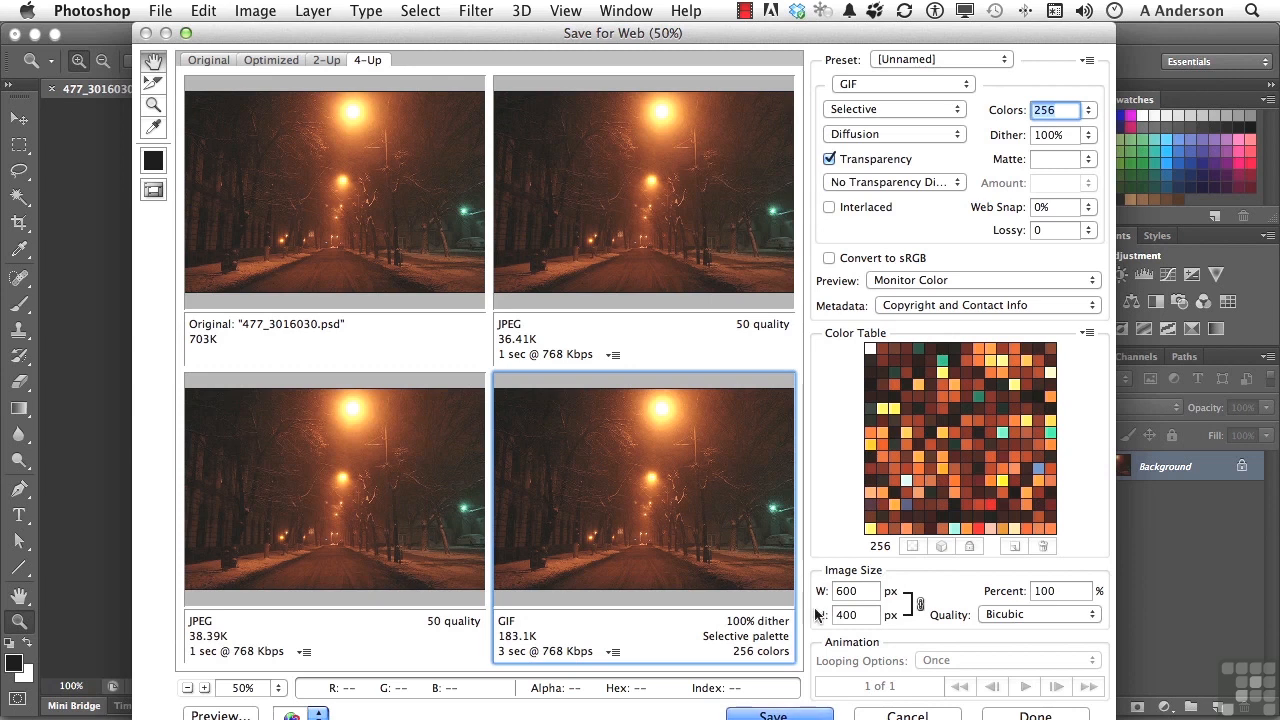
left_click(1040, 616)
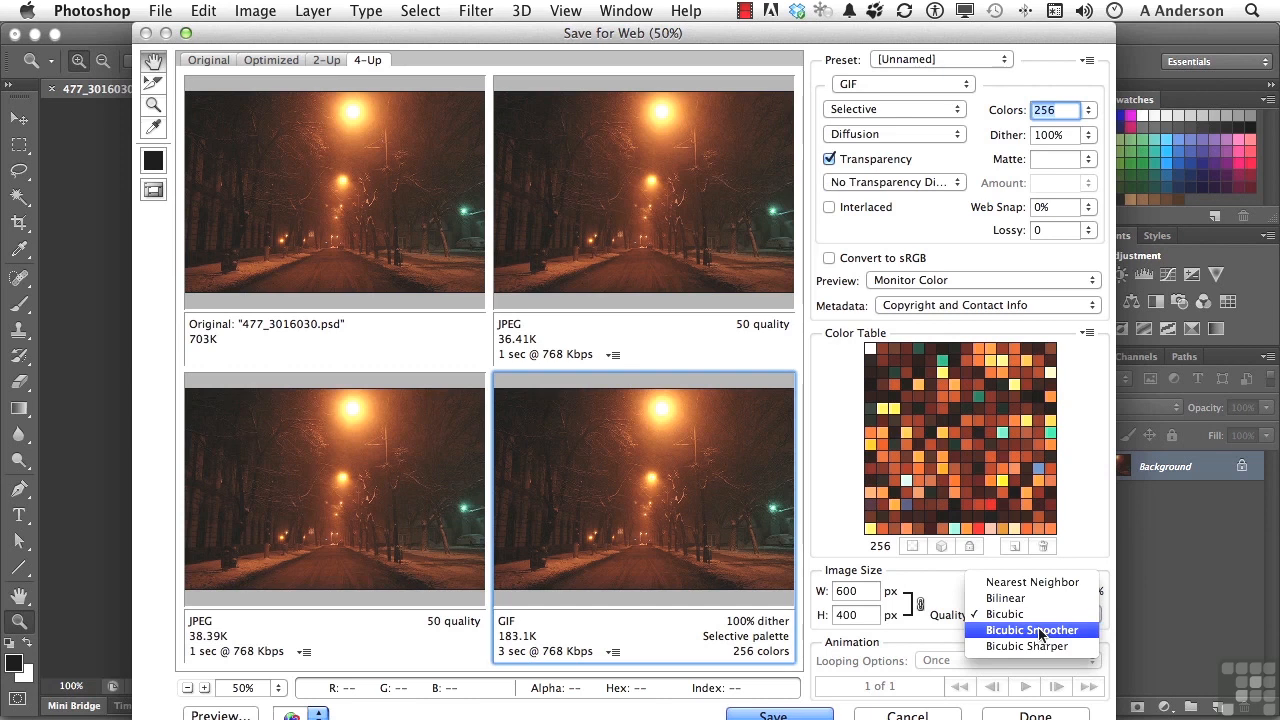
left_click(830, 535)
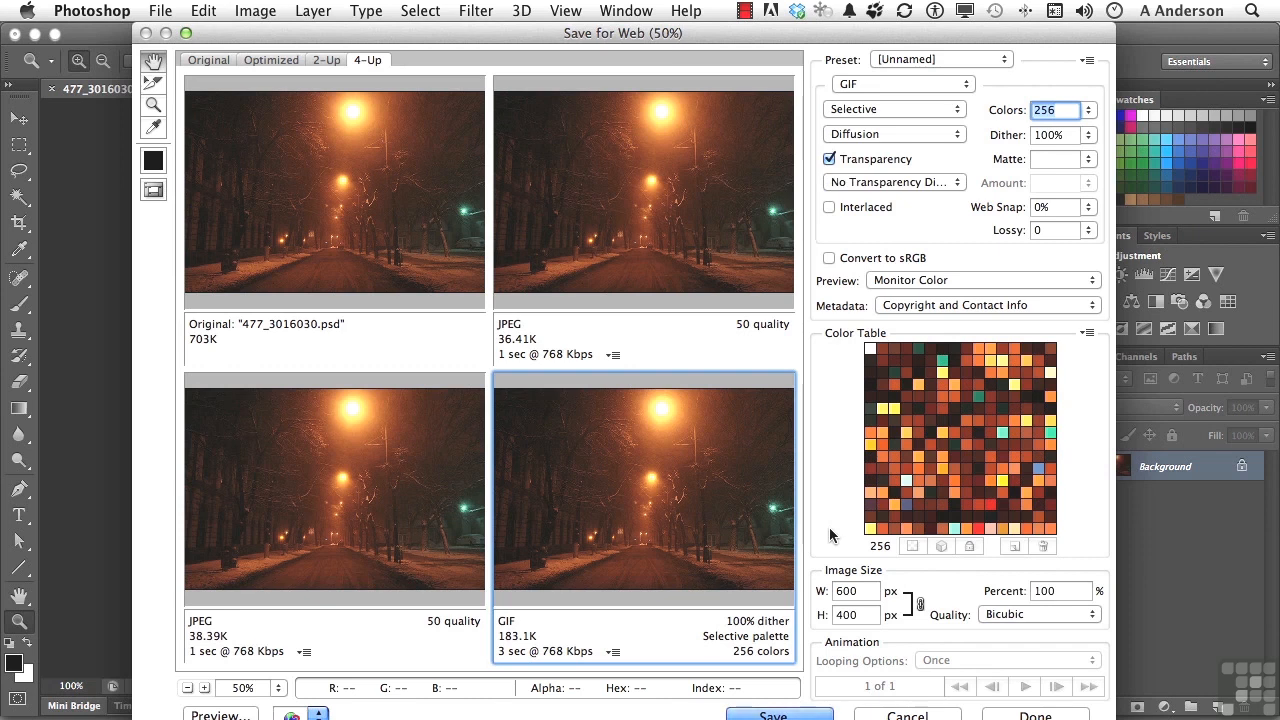
Save the upper-right preview's optimization settings as a preset named "my personal settings".
left_click(670, 222)
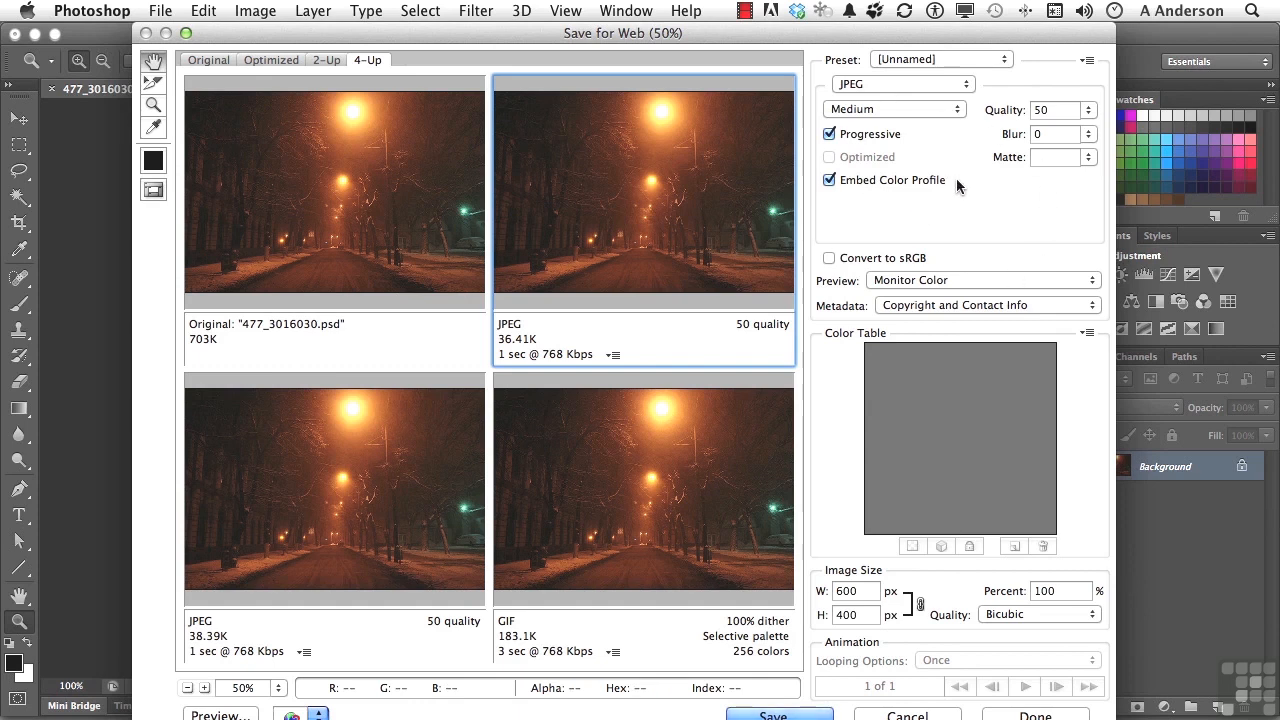
left_click(1087, 61)
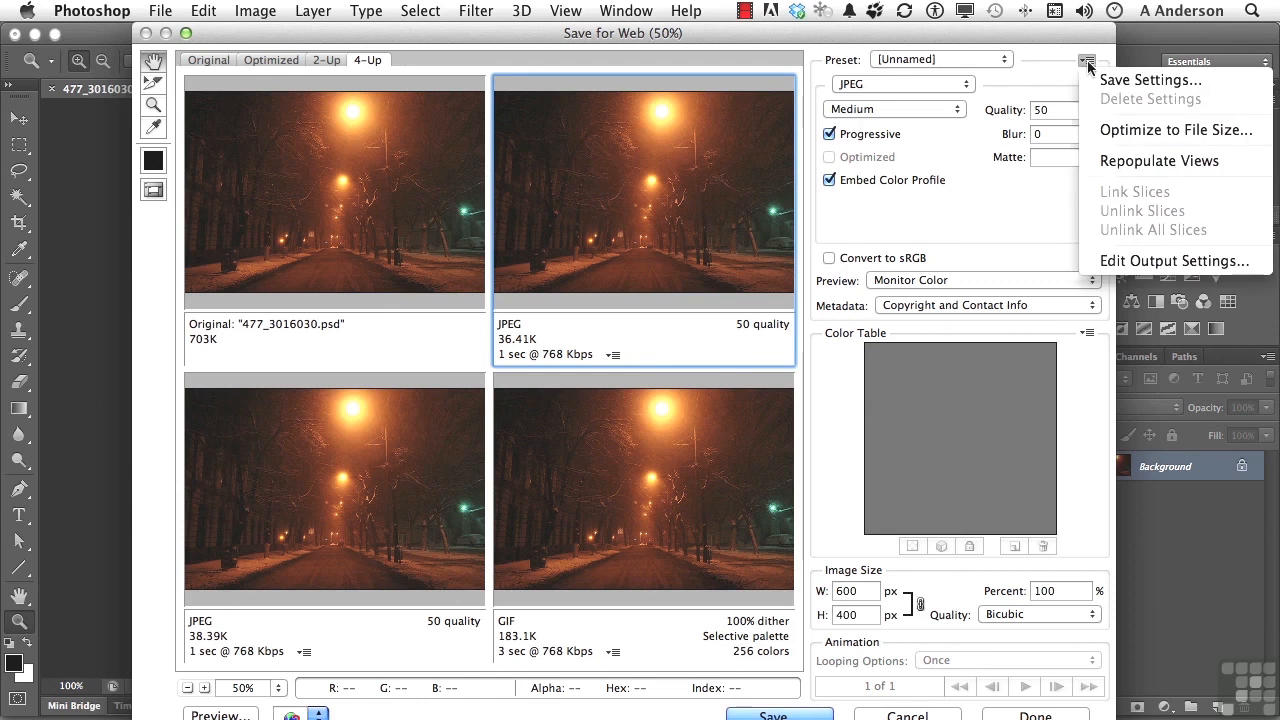
left_click(1105, 84)
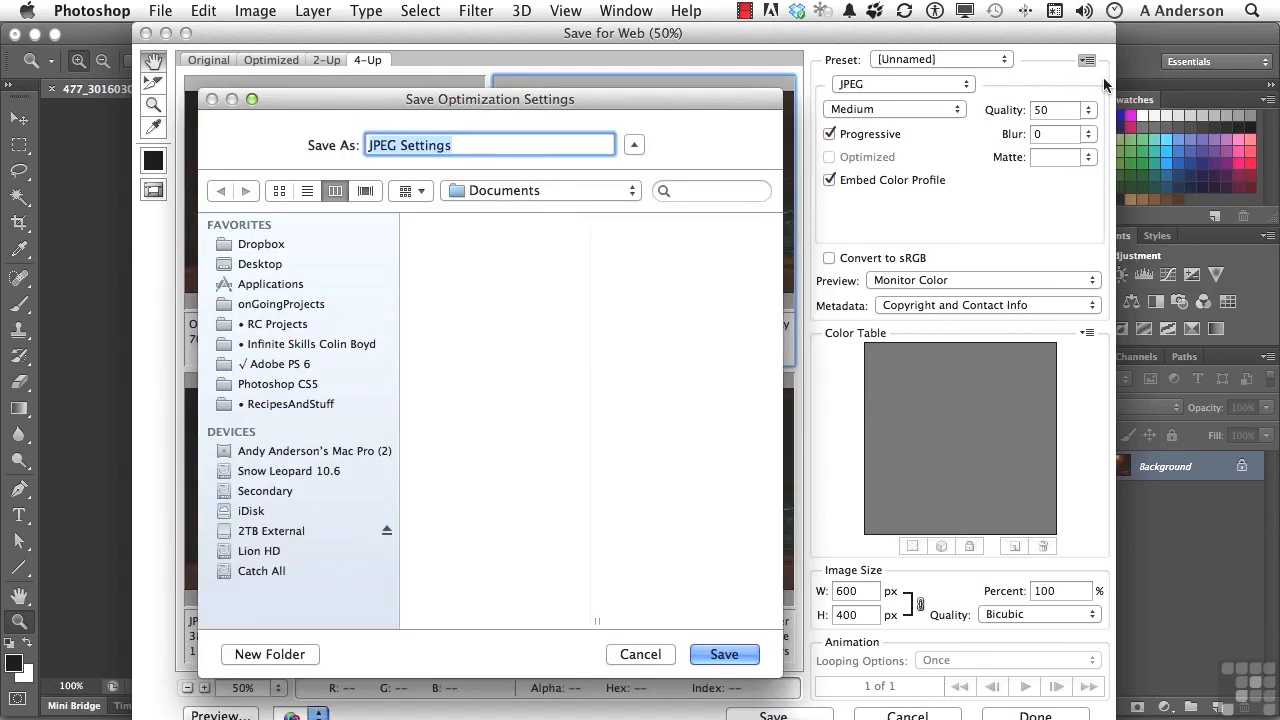
type("my personal settings")
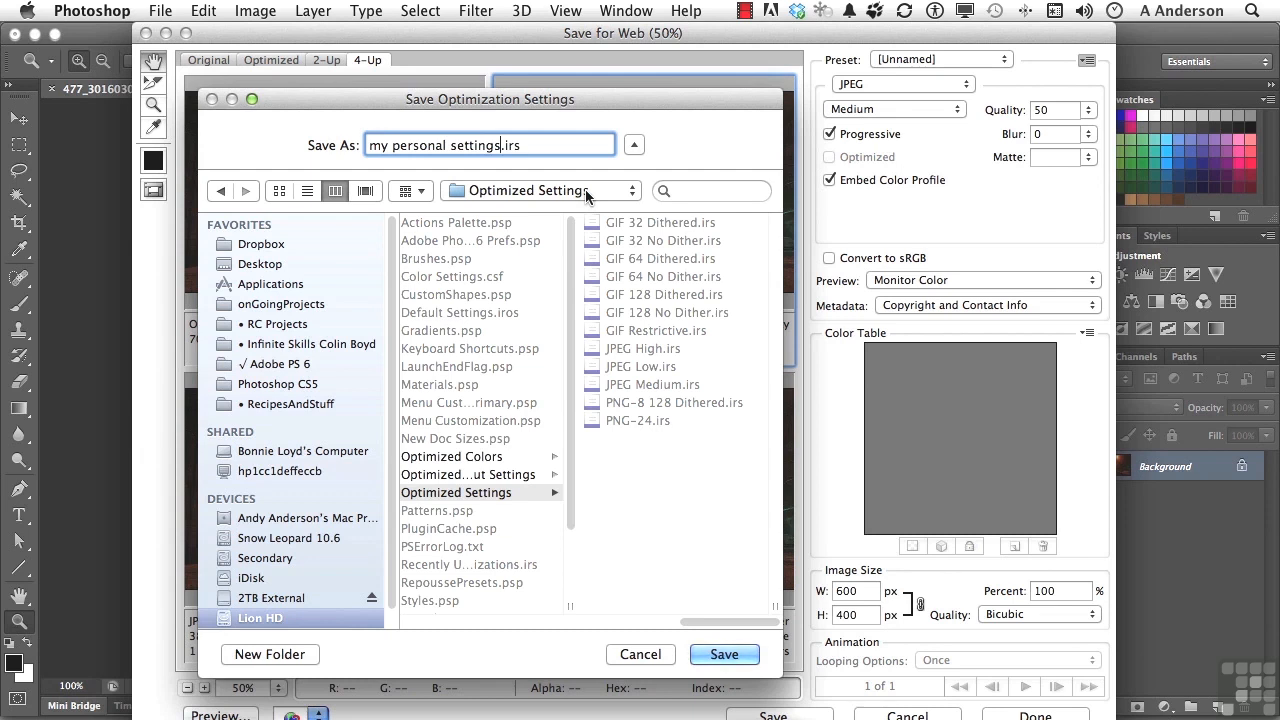
left_click(742, 653)
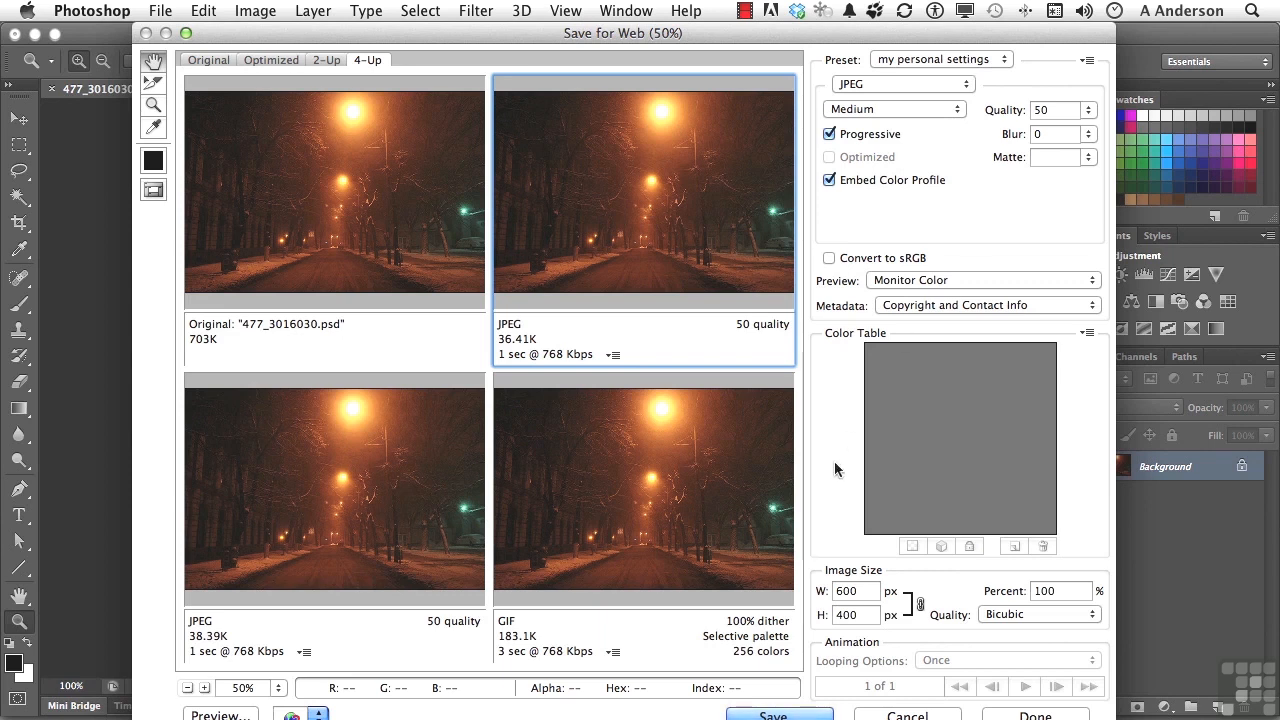
Close the Save for Web dialog without saving the optimized image.
left_click(800, 713)
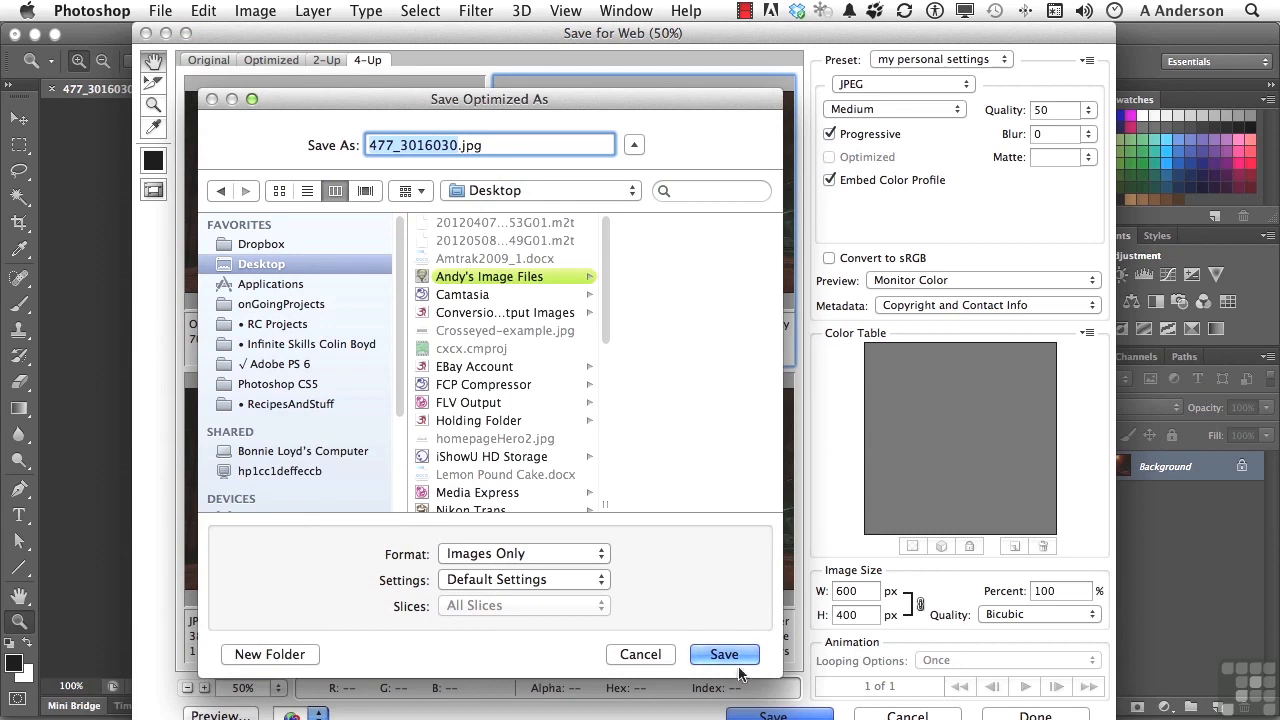
left_click(640, 654)
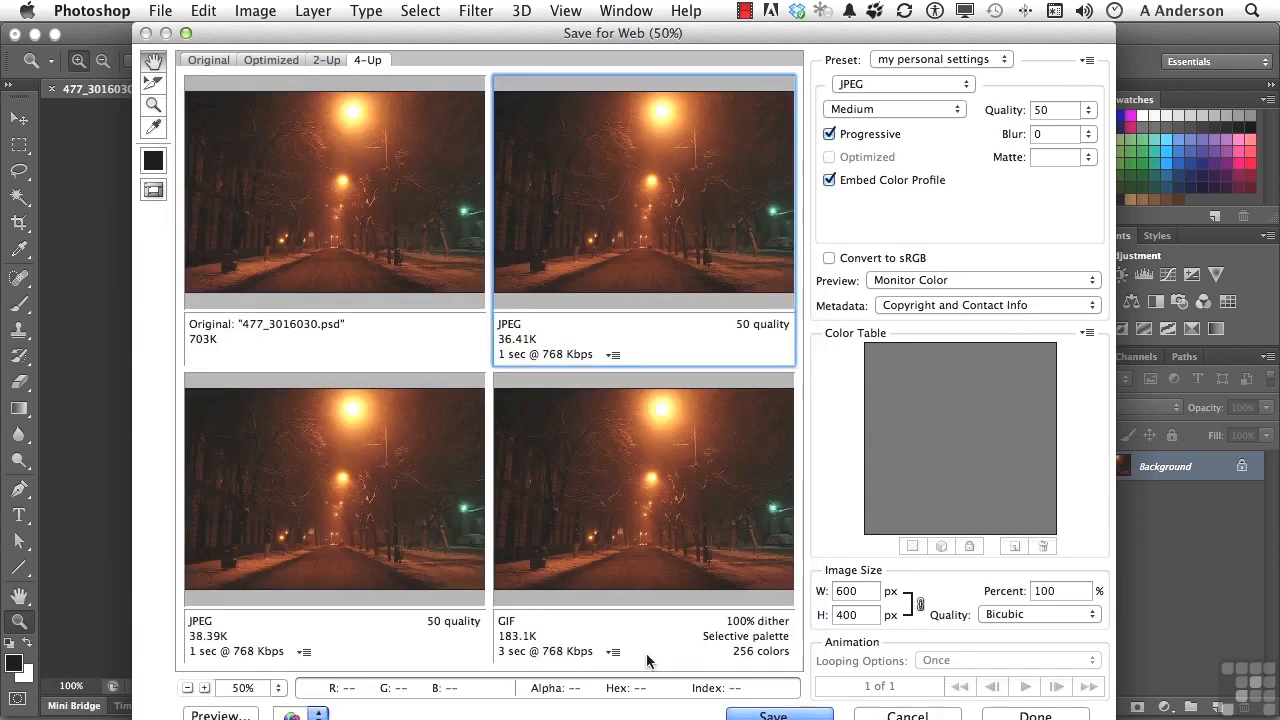
key("Escape")
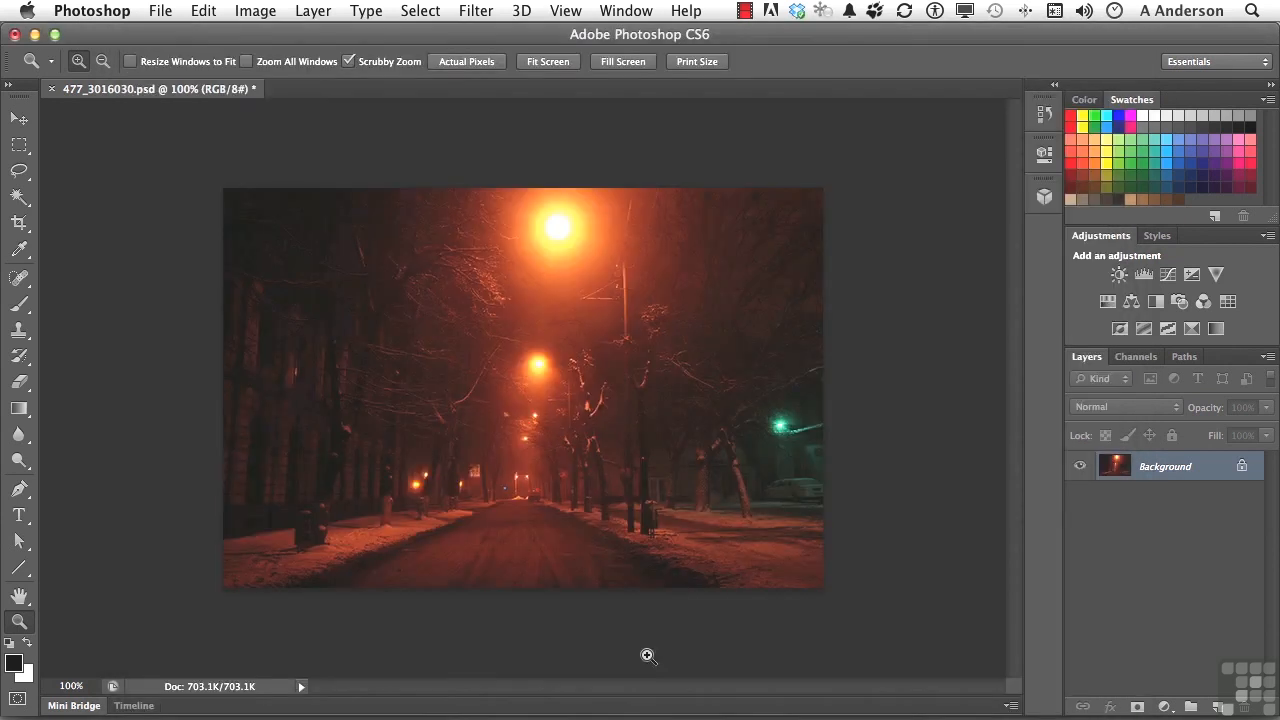